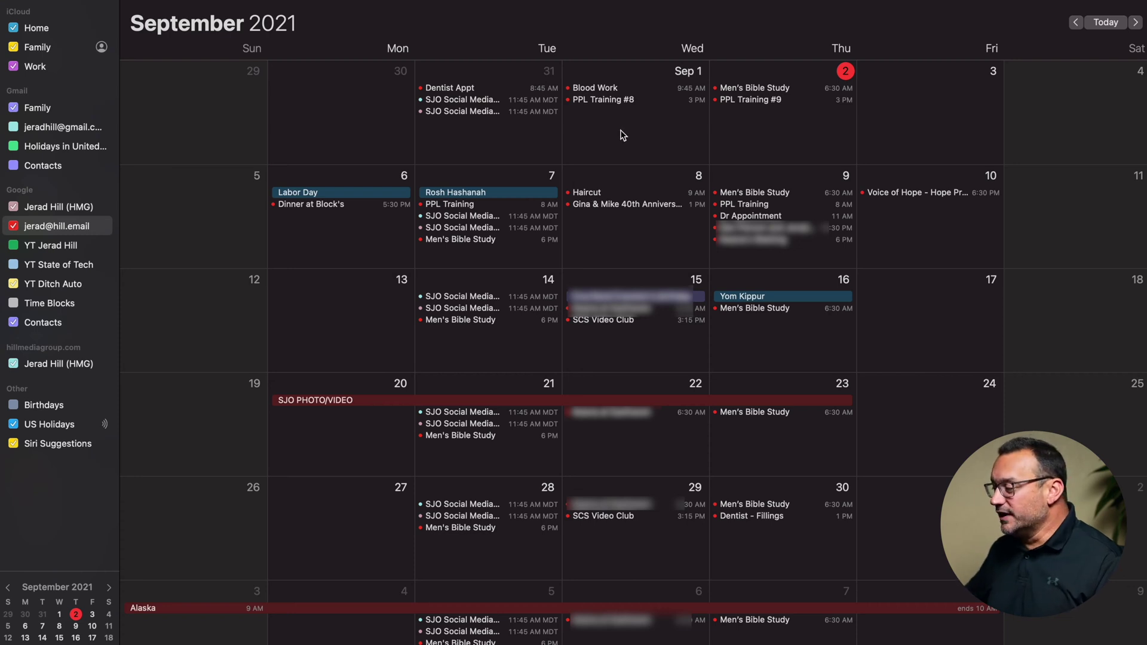
Copy the Haircut event from September 8 and paste it onto September 29 in the calendar
left_click(590, 195)
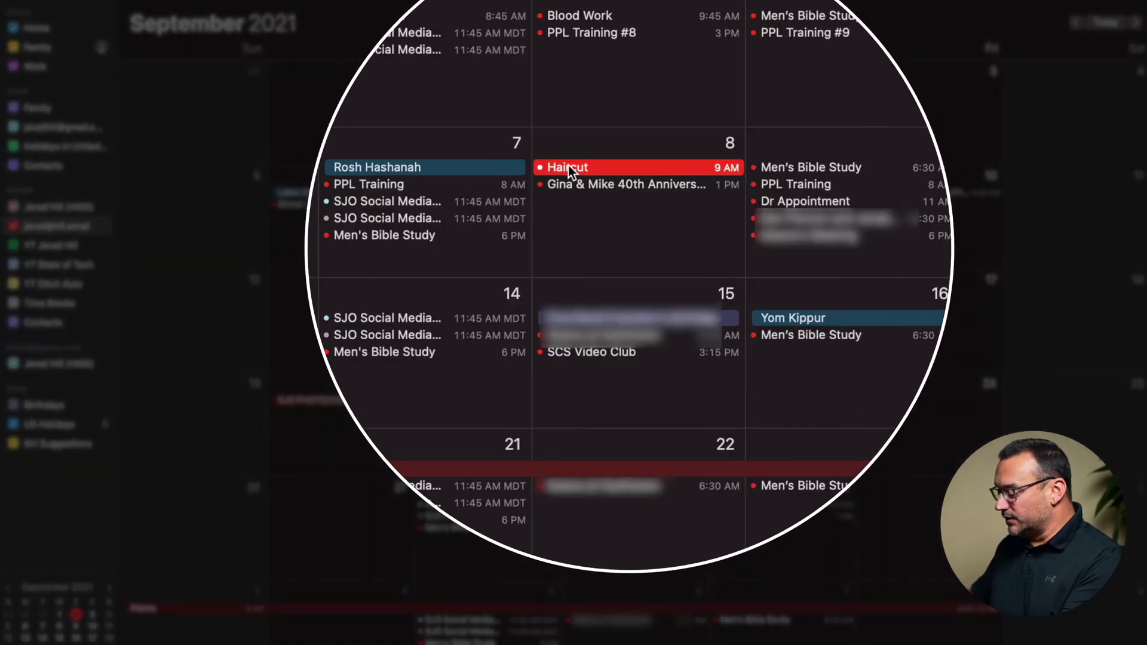
right_click(568, 165)
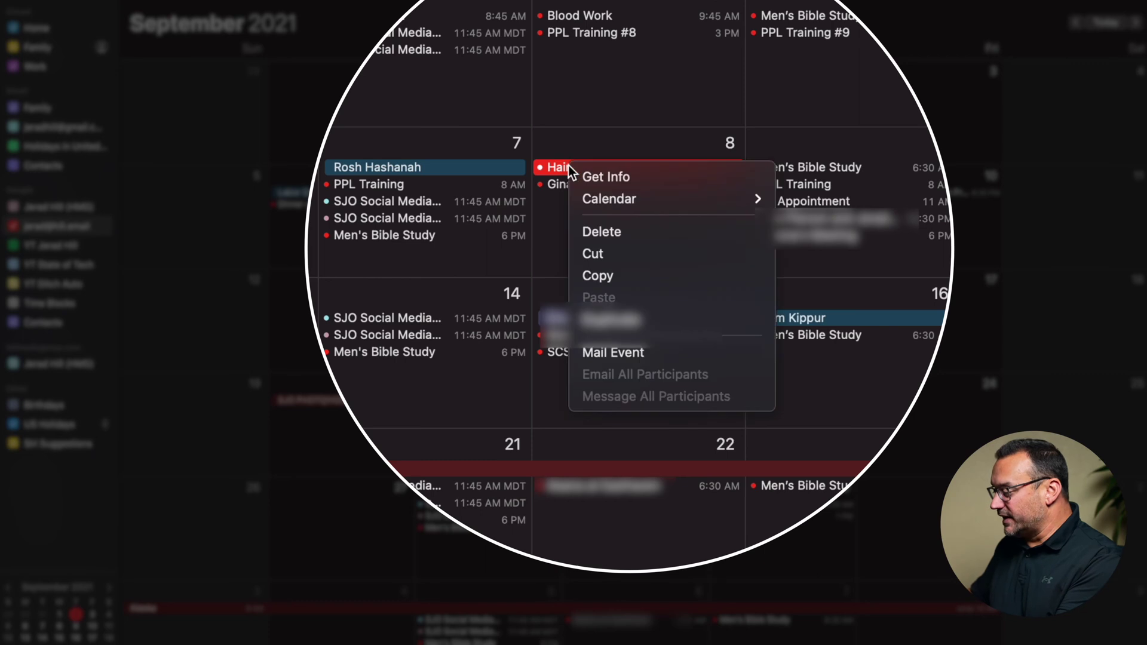
left_click(599, 277)
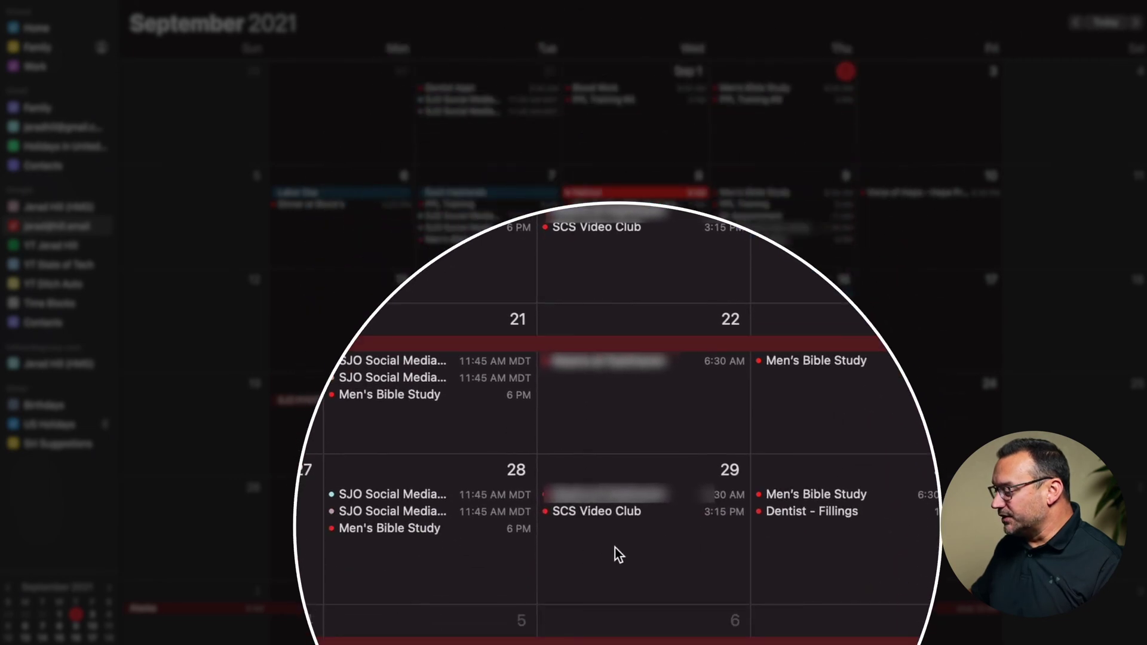
right_click(615, 547)
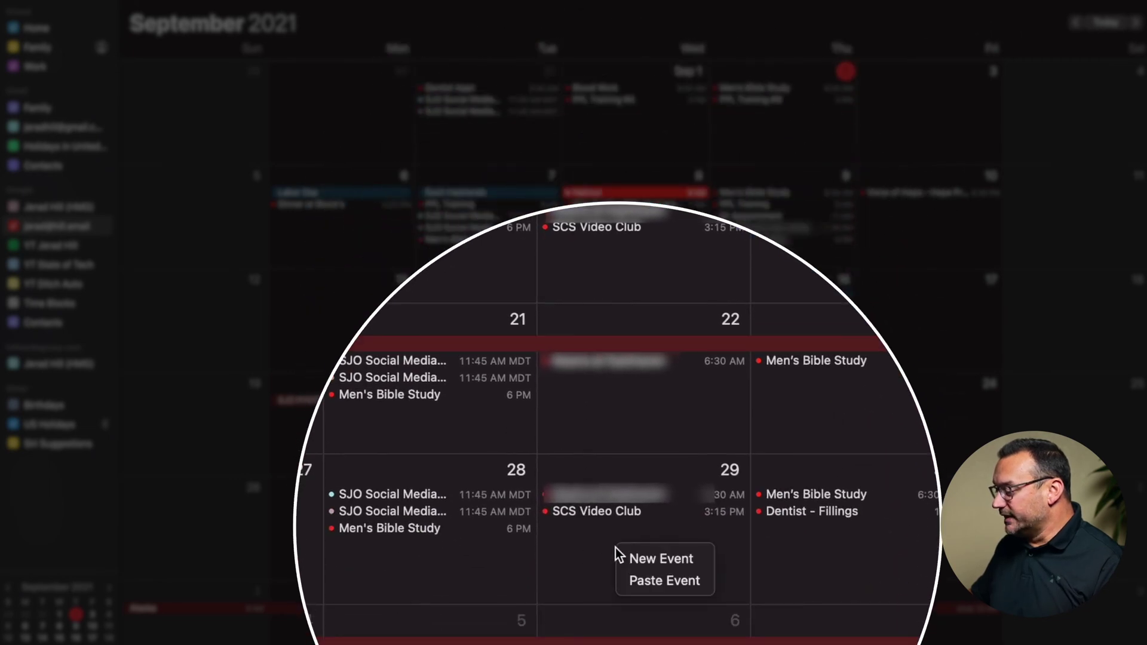
left_click(640, 585)
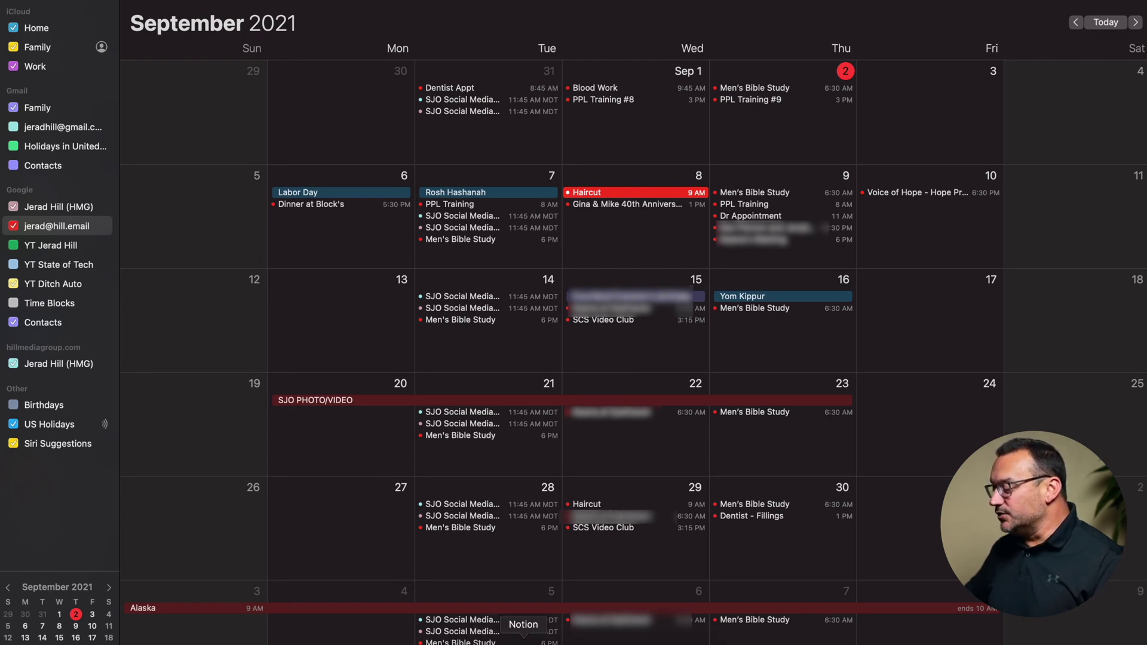
Switch to Notion and examine the Interactions calendar for September 2021, especially the entries around September 29
left_click(524, 638)
scroll(596, 506, "down", 10)
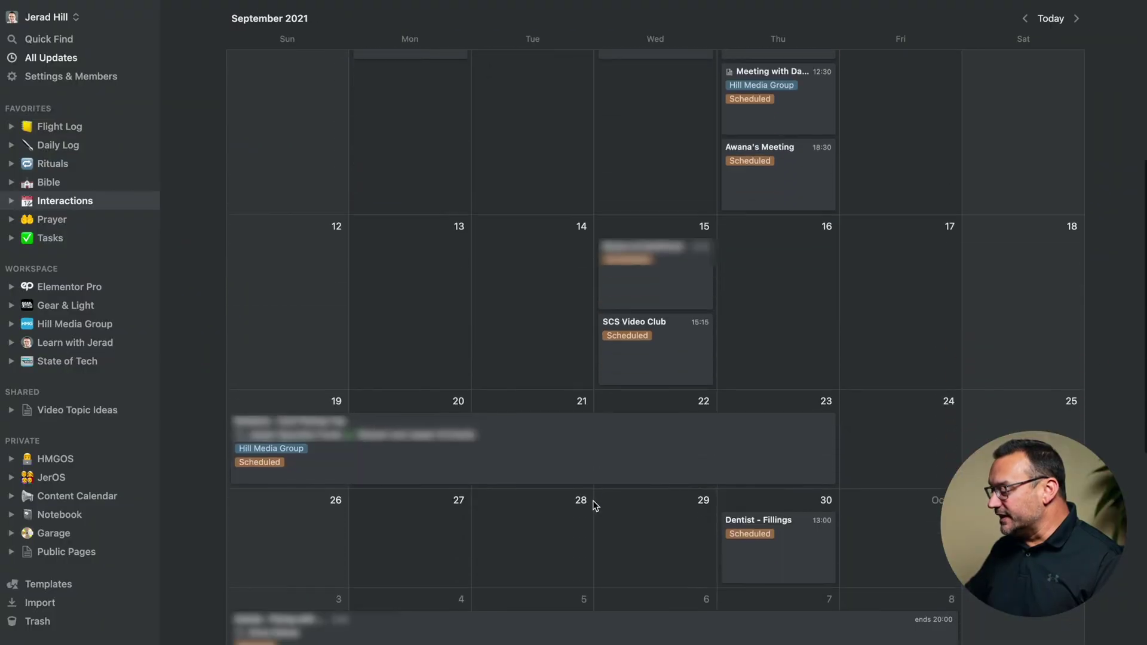
scroll(595, 507, "down", 2)
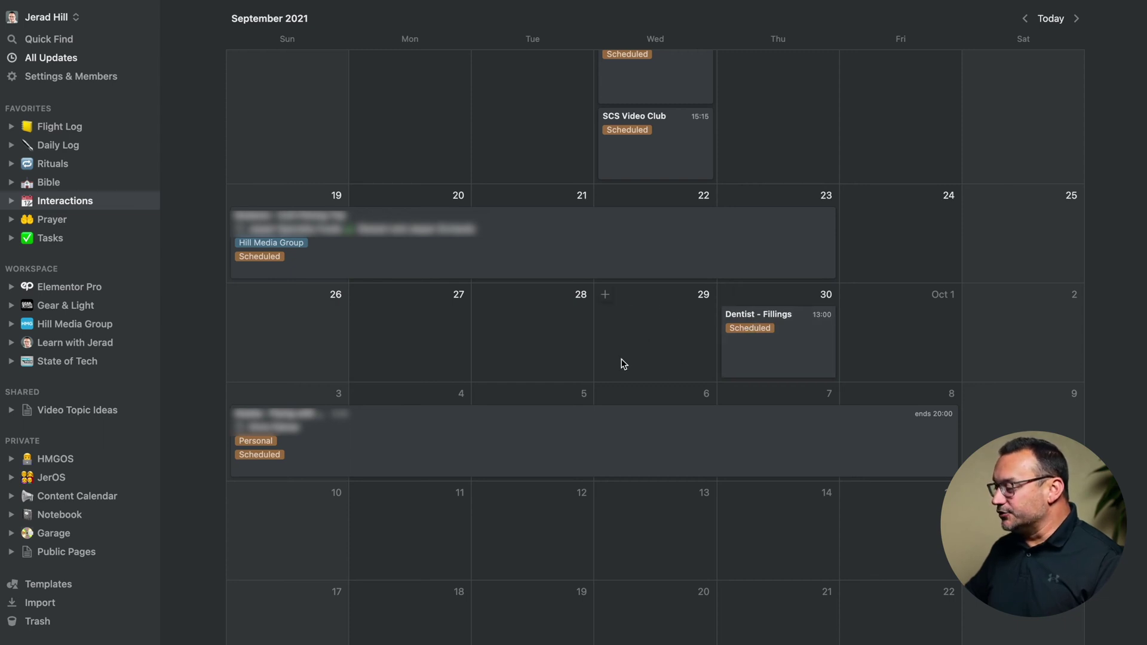
scroll(642, 340, "up", 2)
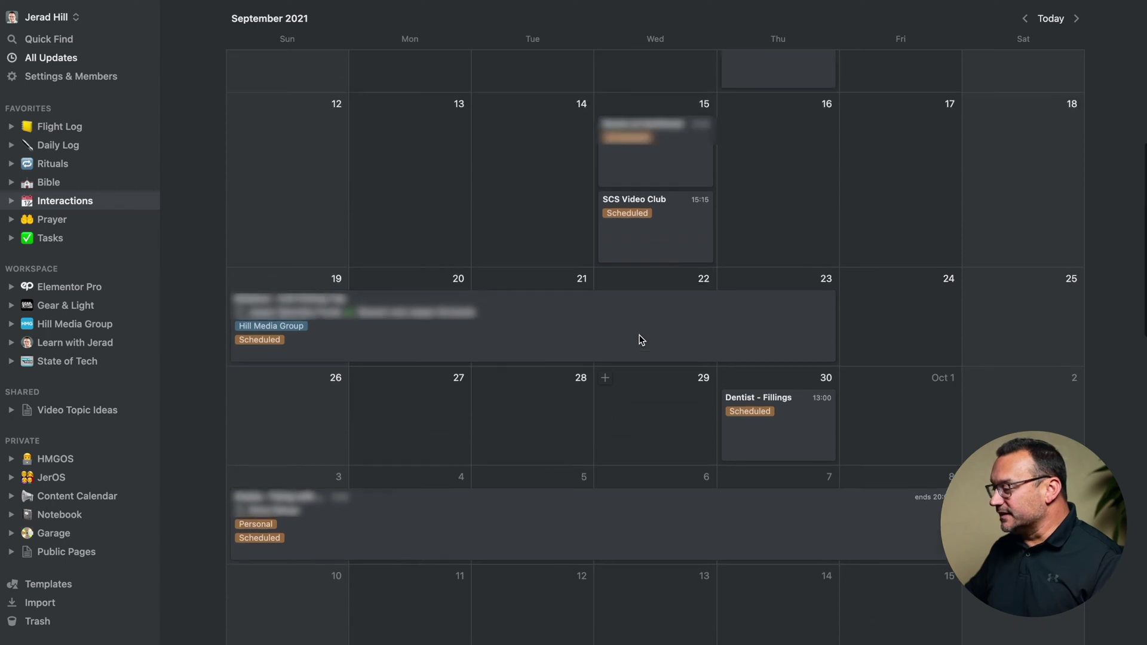
scroll(641, 340, "down", 1)
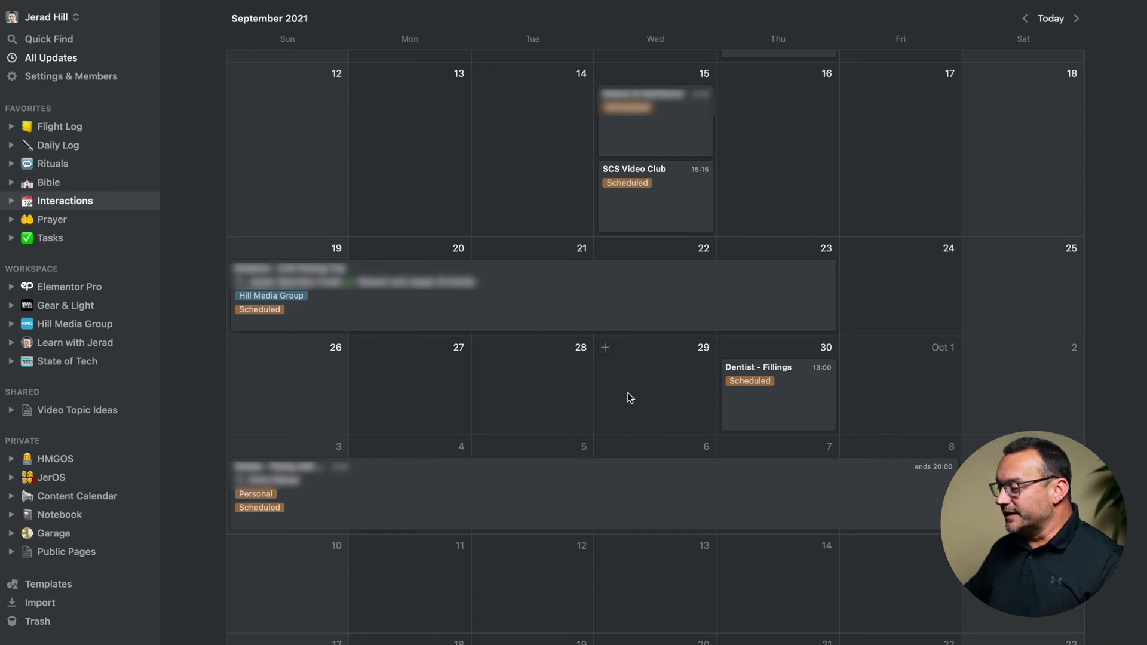
scroll(630, 398, "up", 3)
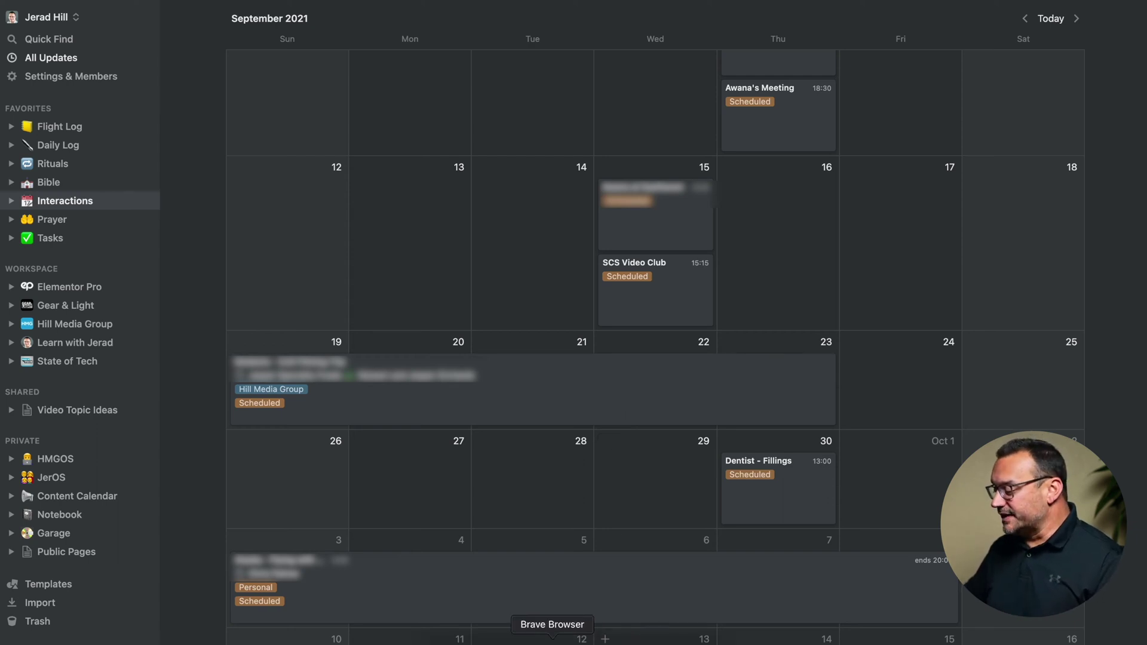
Switch to Zapier in Brave Browser and start a new custom Zap in the editor
left_click(544, 639)
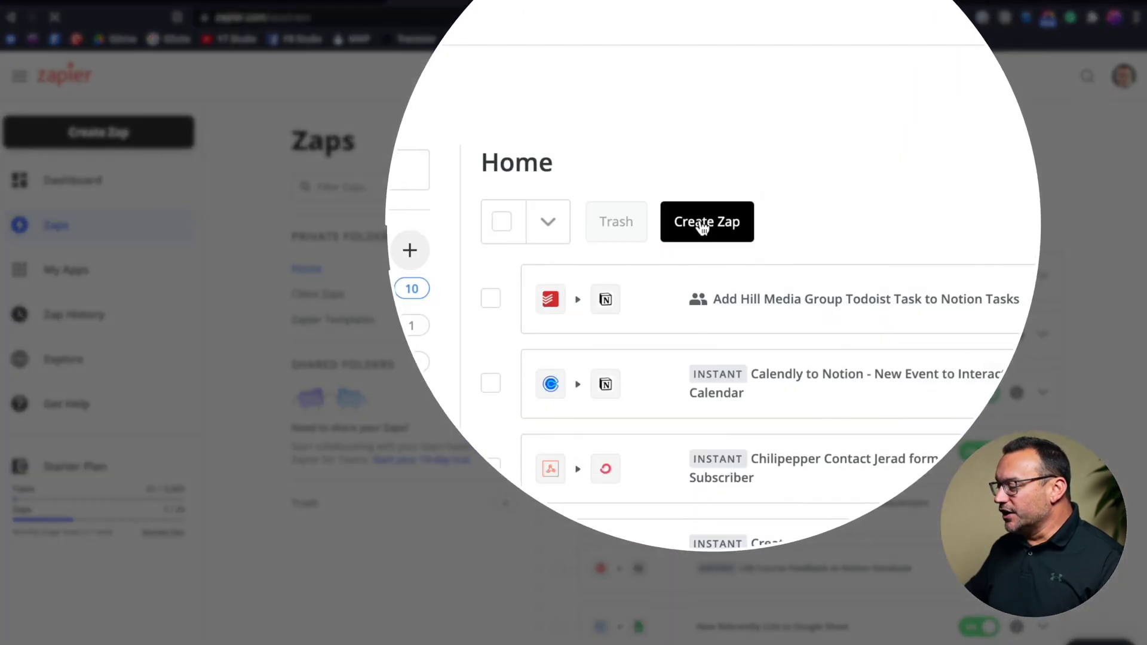
left_click(704, 227)
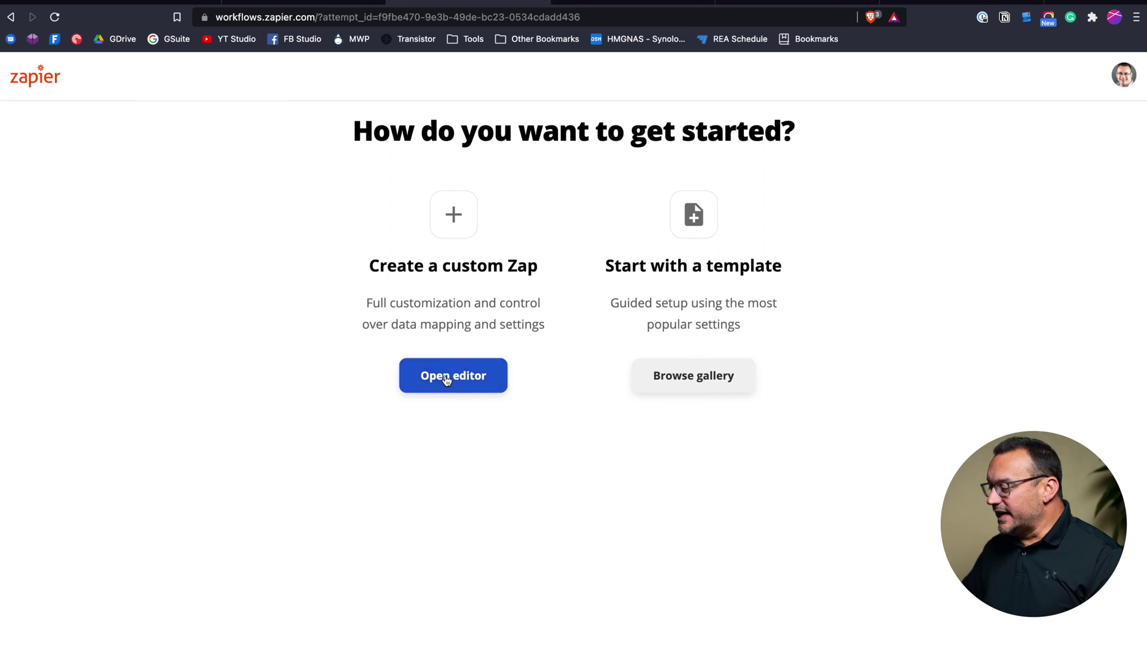
left_click(446, 380)
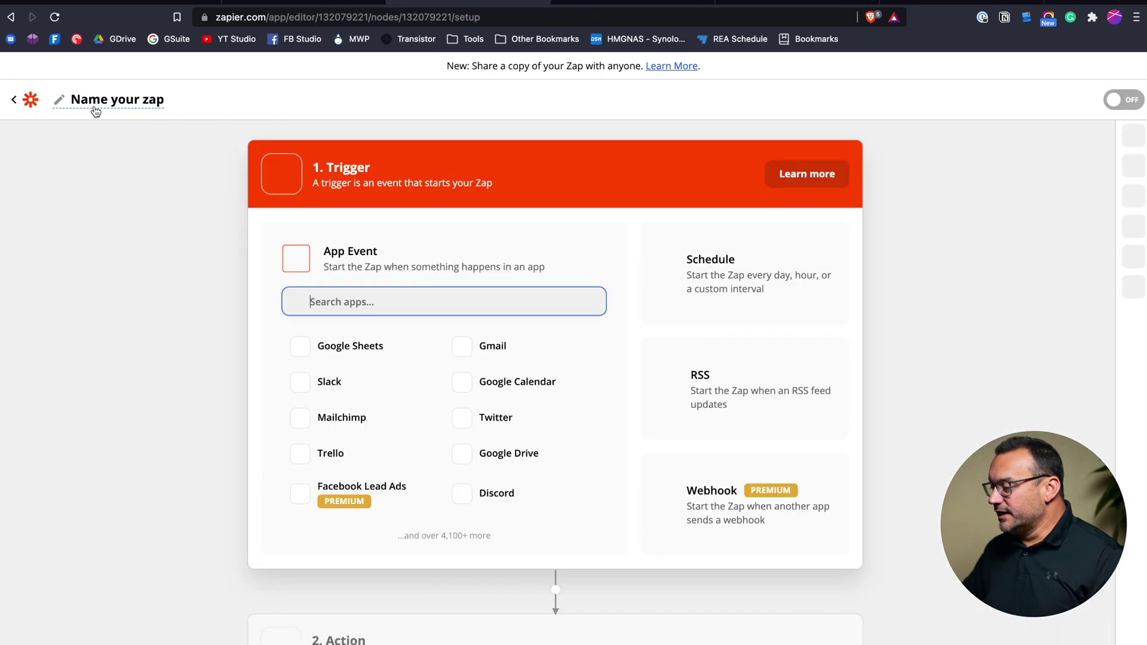
Name the new Zap "Haircut Every Three Weeks"
left_click(95, 102)
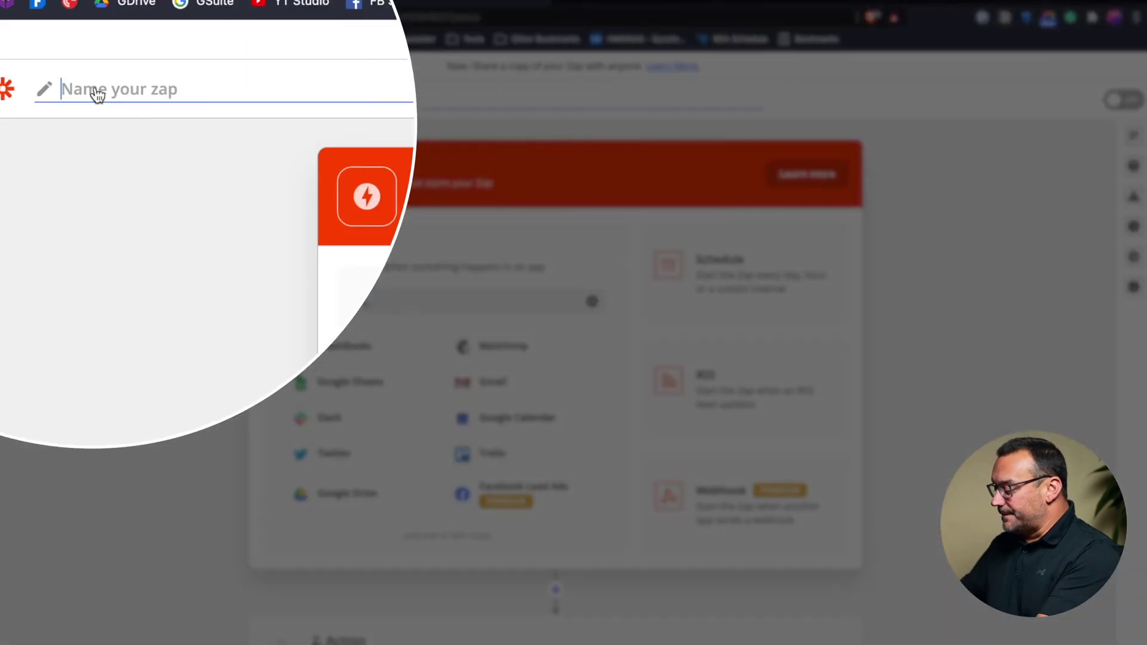
type("Haircut Every T")
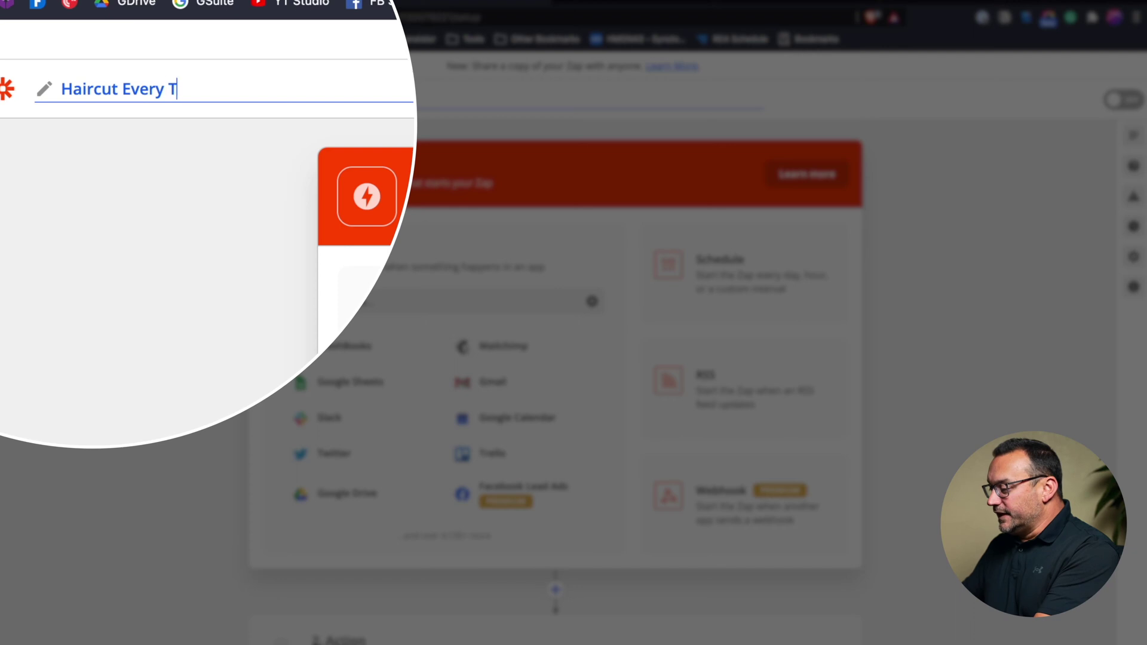
type("hree Weeks")
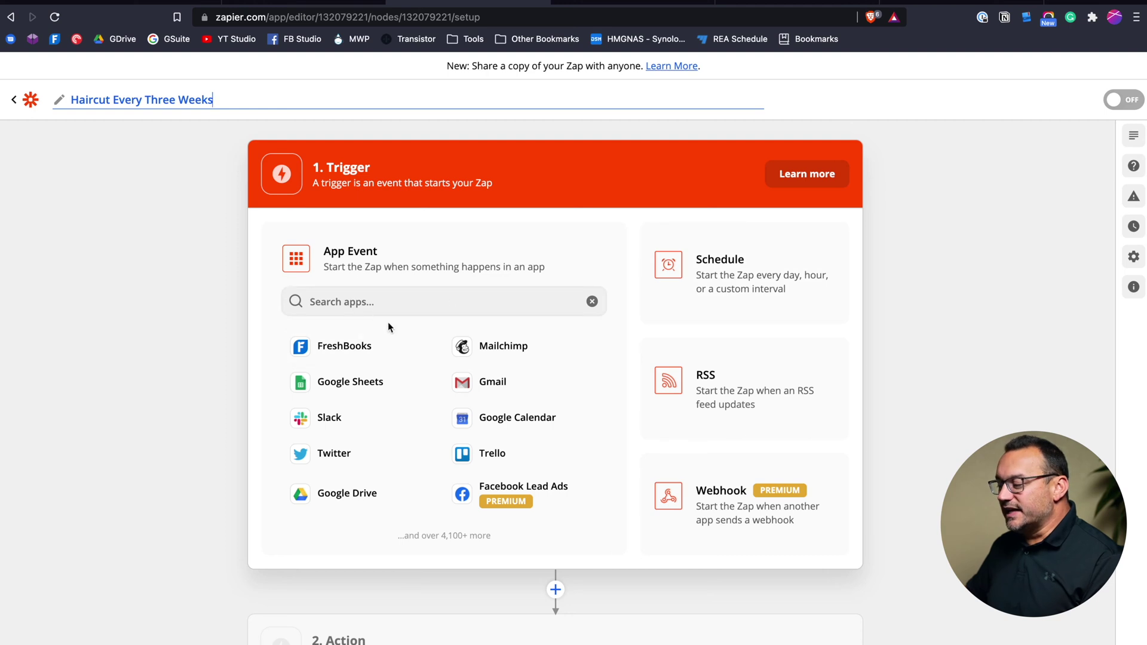
Set the Zap's trigger to Schedule by Zapier with the Every Month event
left_click(720, 272)
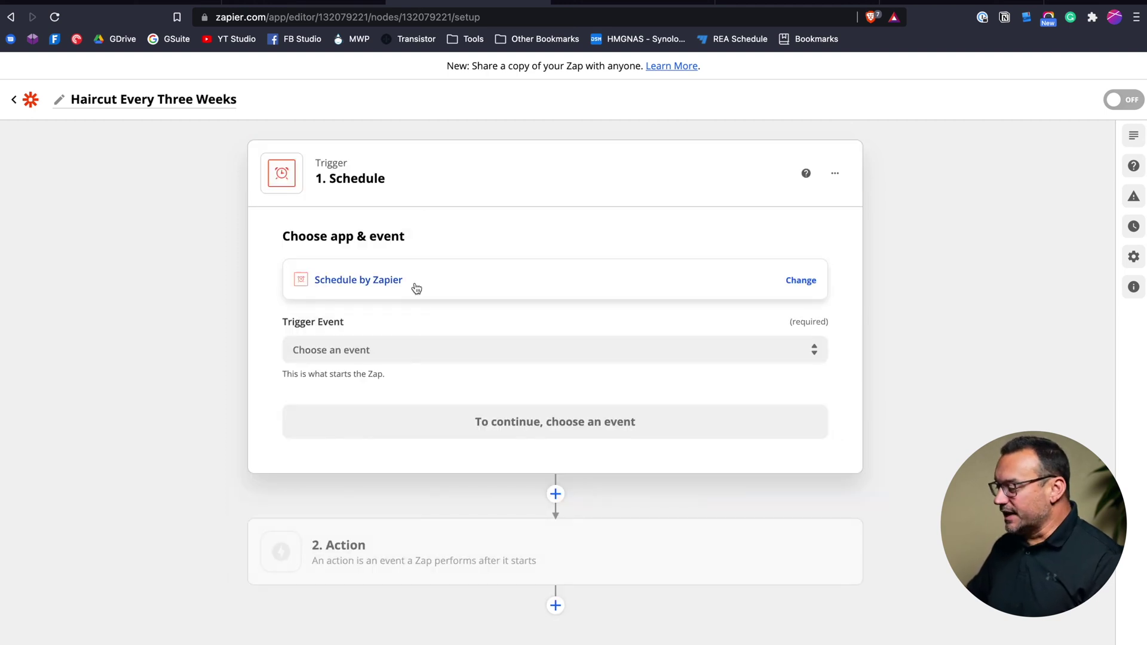
left_click(394, 352)
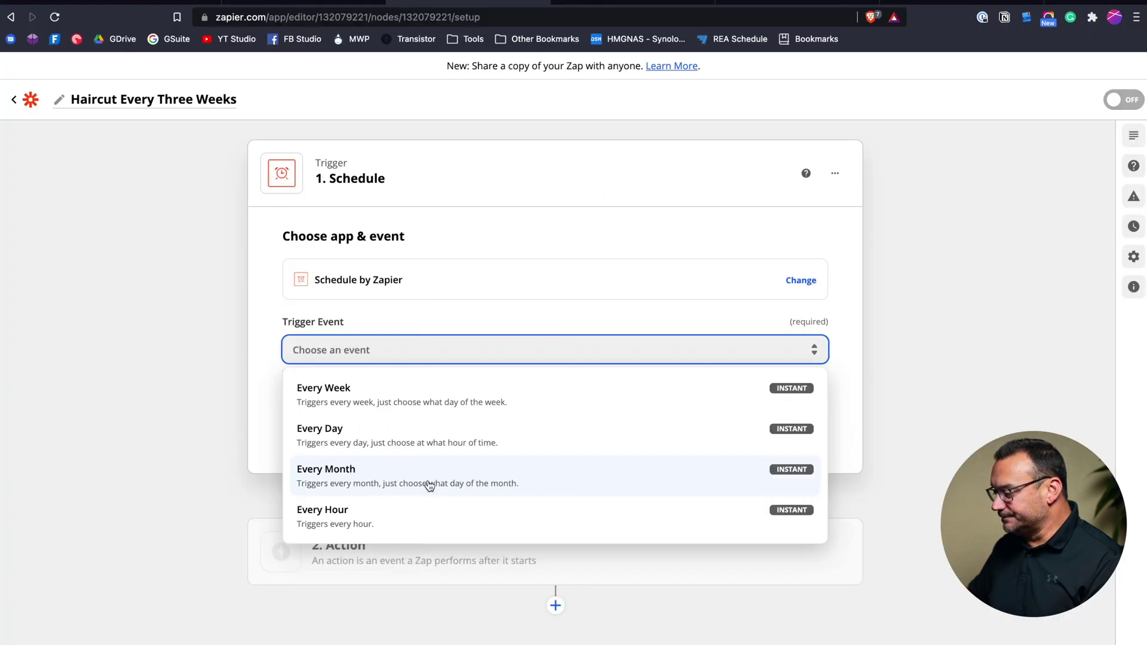
left_click(428, 478)
Rename the Zap as "Haircut Every Month"
double_click(197, 100)
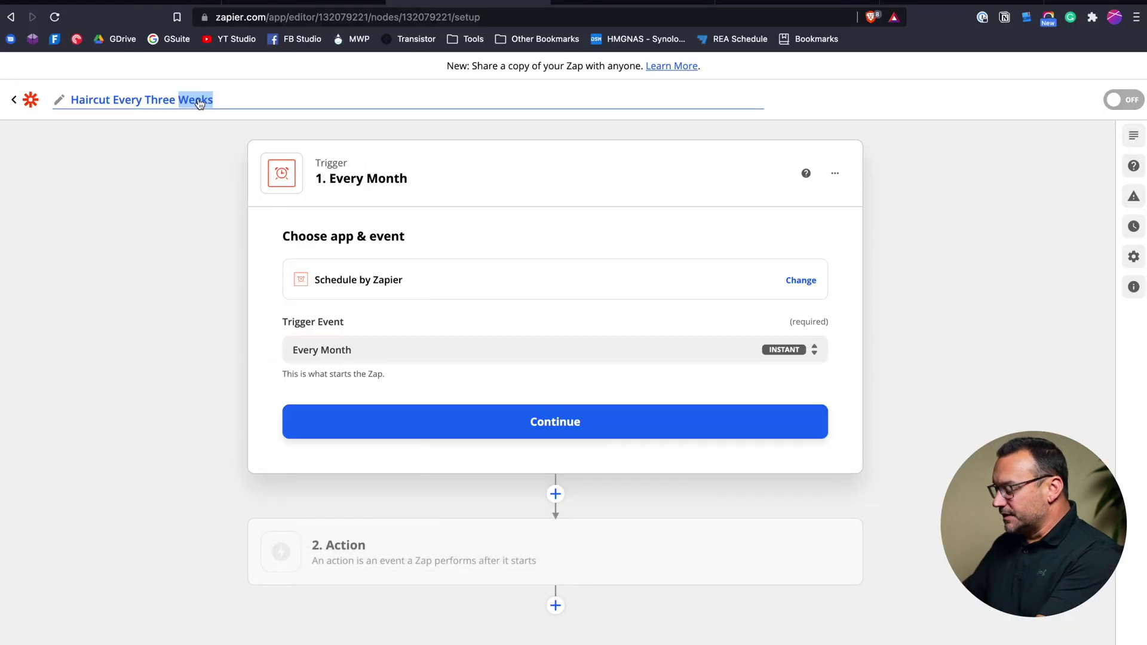
left_click_drag(145, 104, 223, 107)
type("Month")
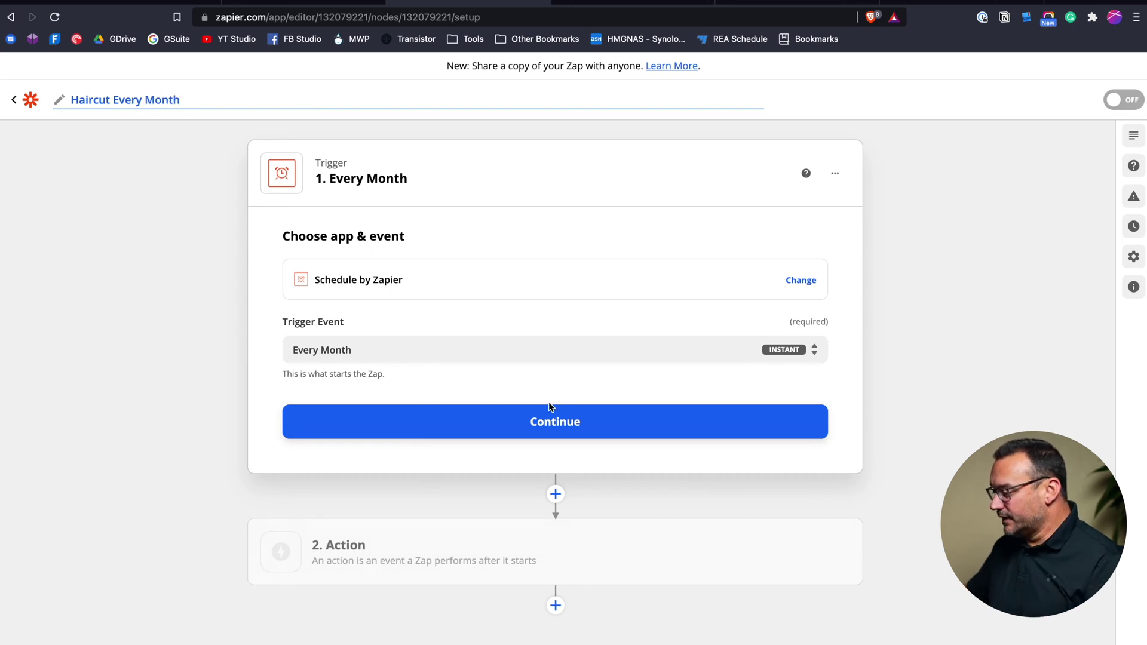
Continue to the monthly trigger's setup and examine the listed and custom choices for Day of the Month
left_click(549, 429)
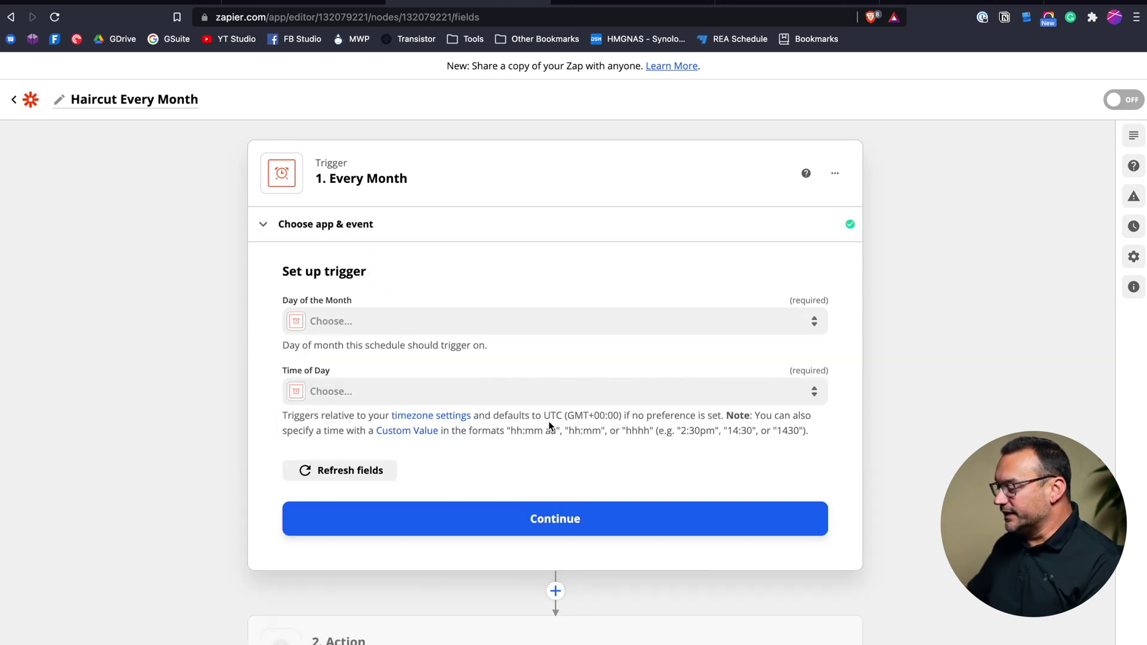
left_click(346, 320)
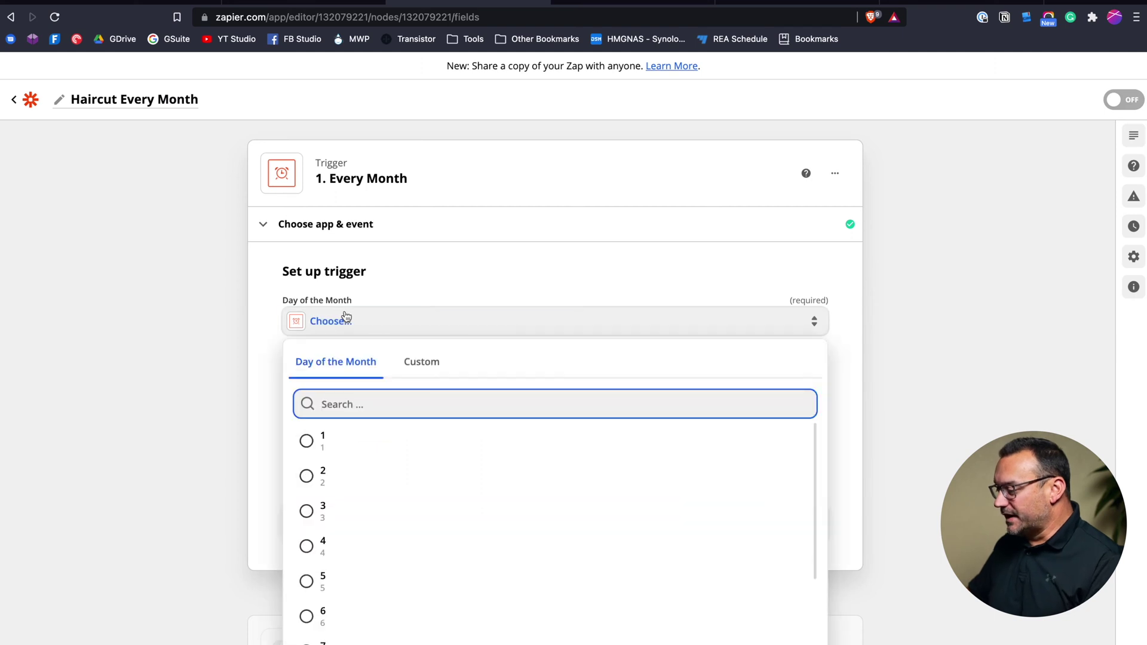
scroll(403, 531, "down", 5)
scroll(404, 531, "down", 6)
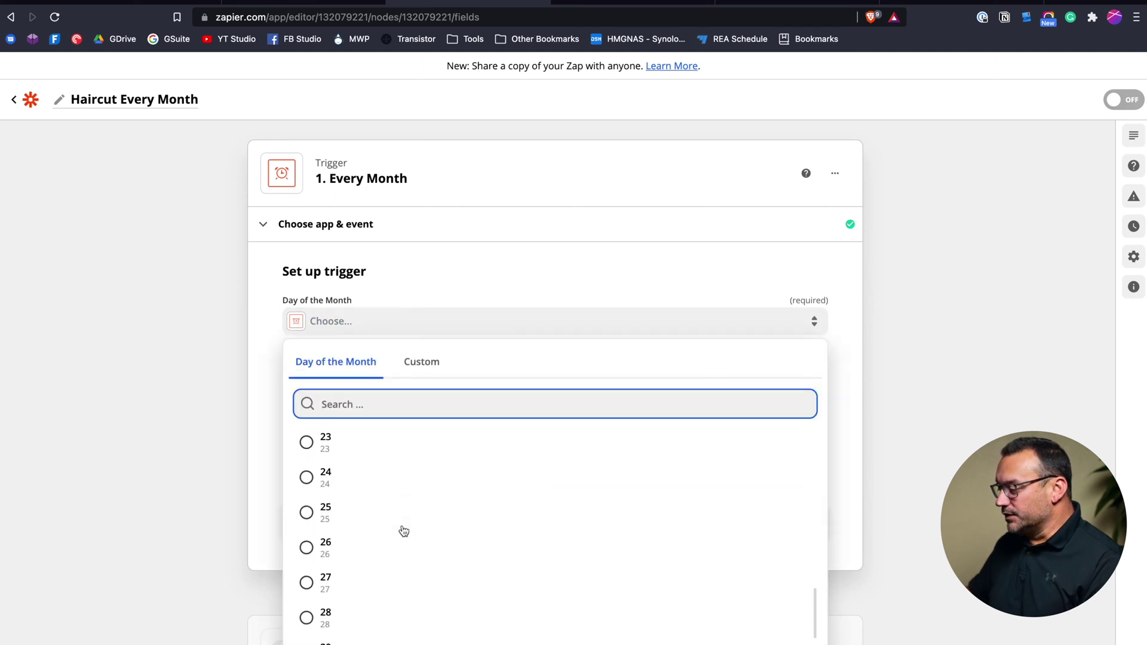
left_click(422, 359)
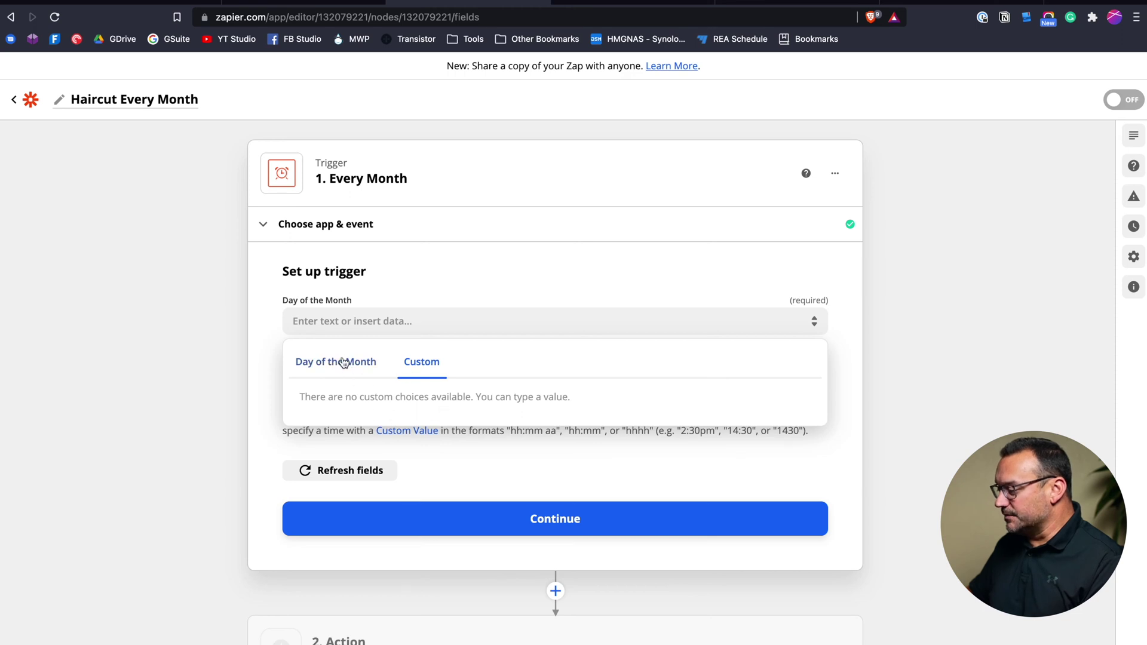
left_click(325, 365)
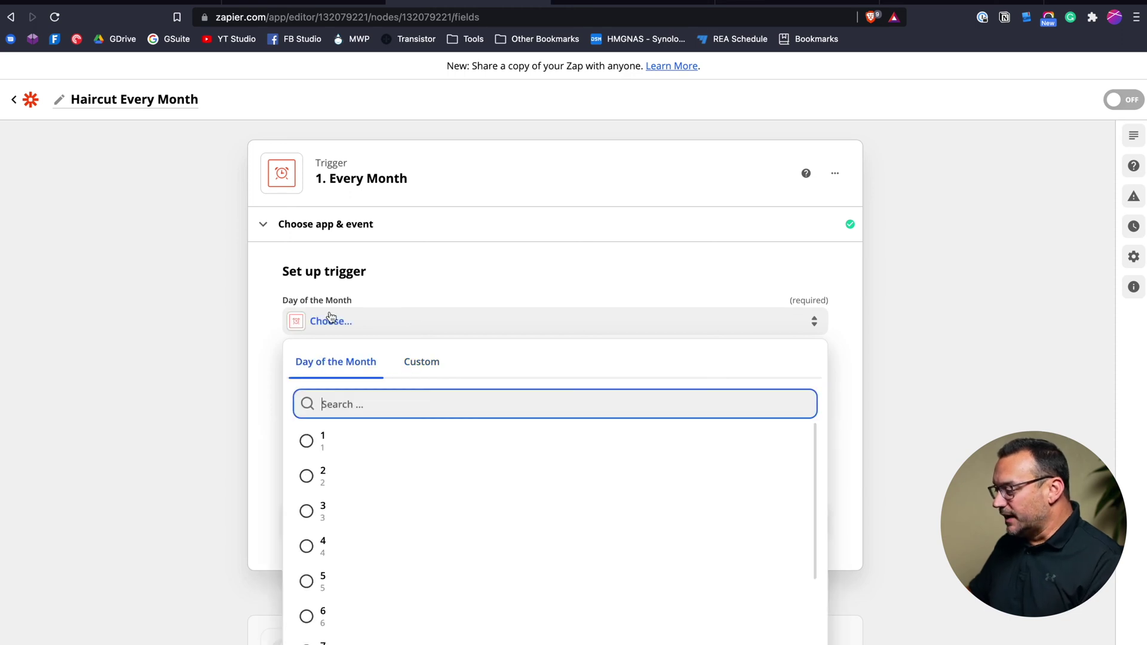
left_click(408, 294)
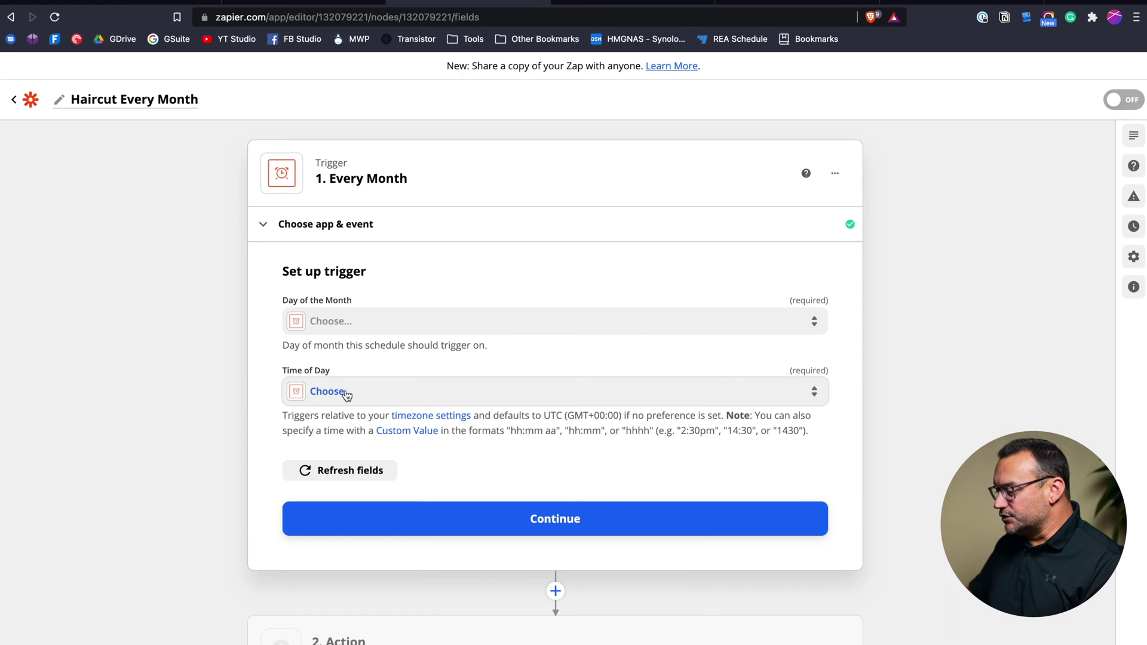
left_click(340, 325)
scroll(402, 487, "down", 10)
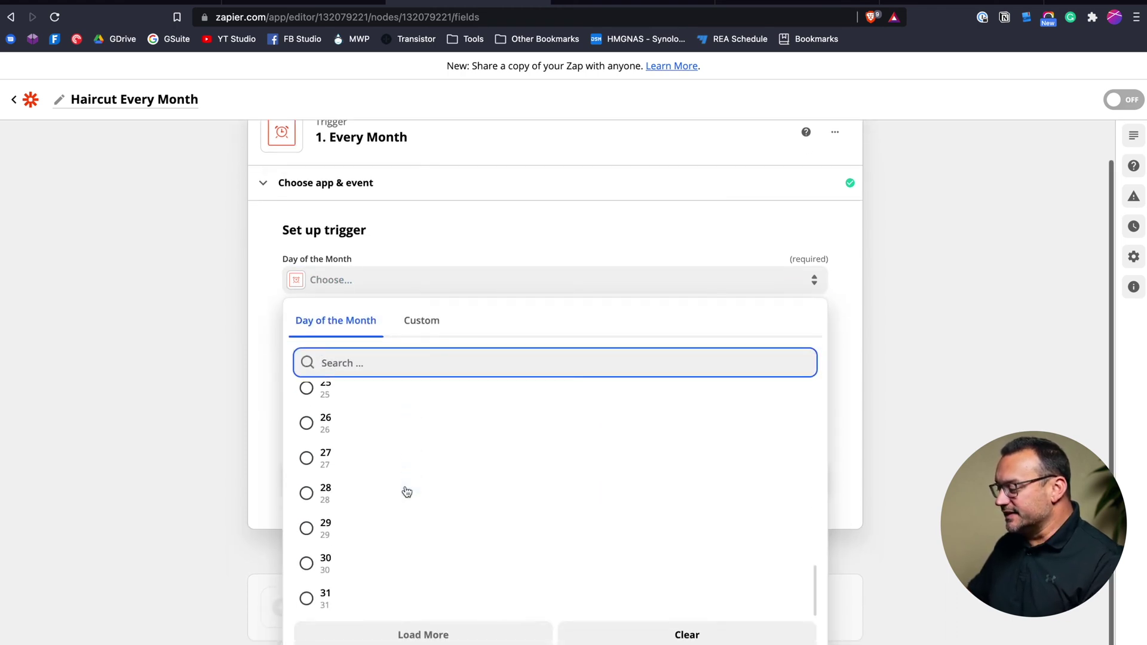
scroll(350, 426, "up", 4)
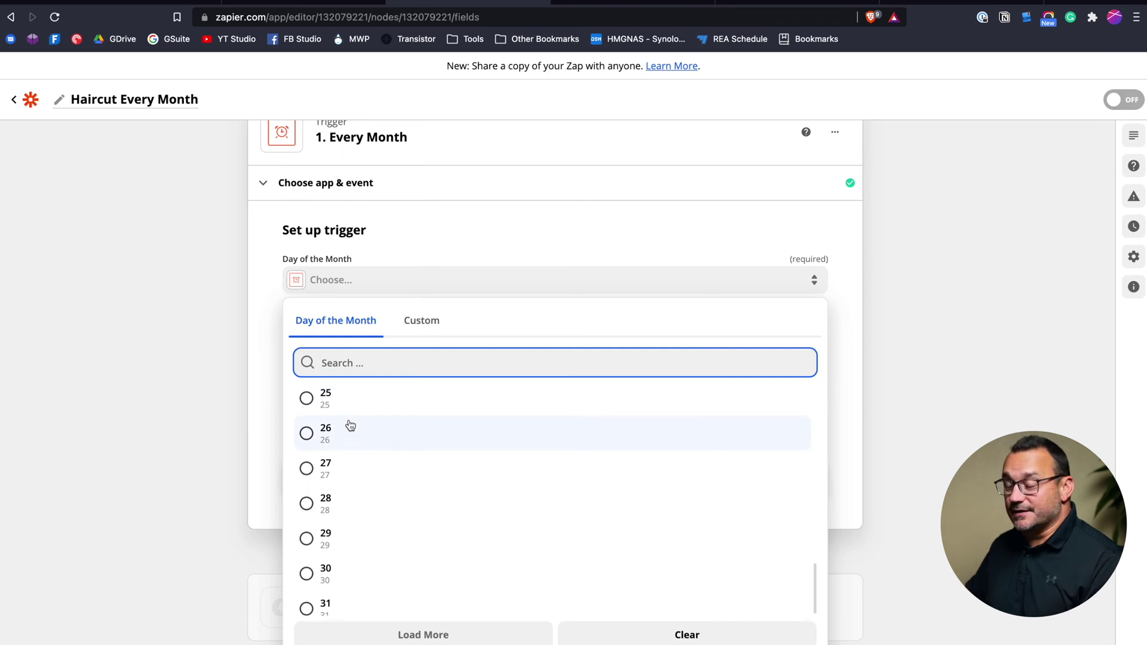
left_click(346, 230)
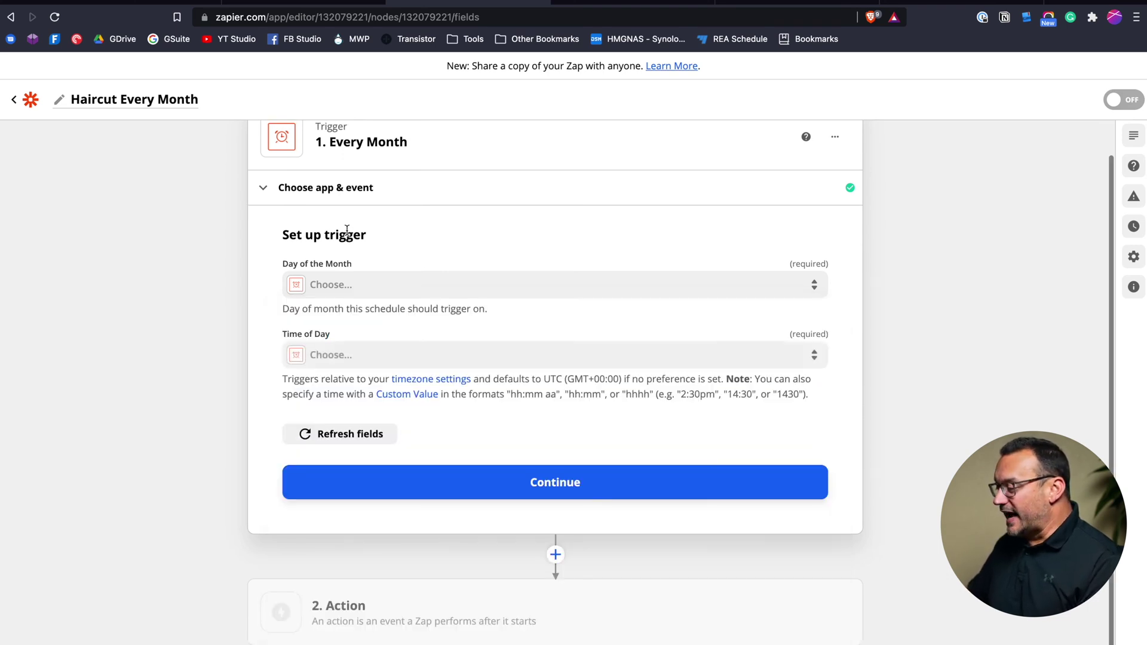
scroll(347, 230, "up", 1)
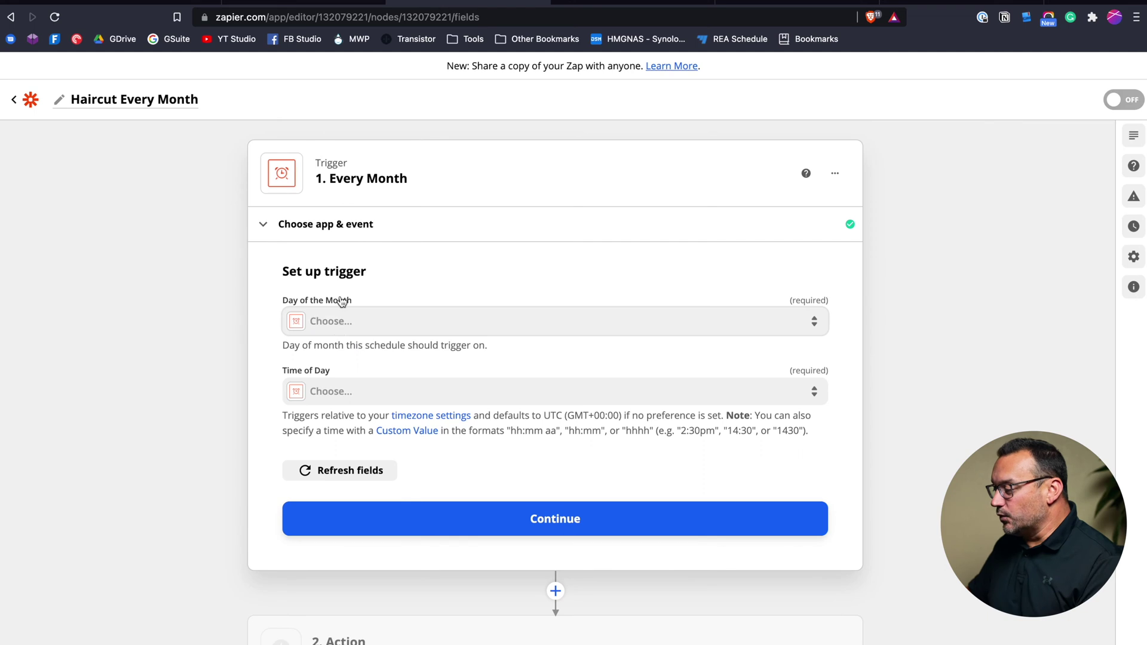
Change the Schedule by Zapier trigger event to Every Week and continue to its setup
left_click(323, 230)
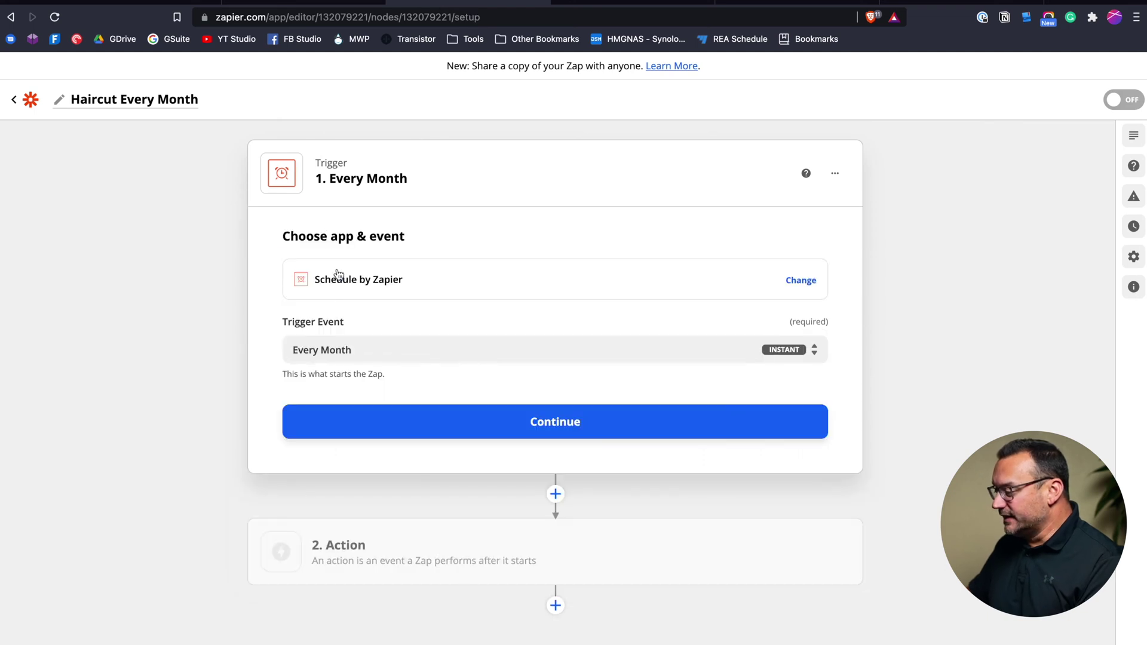
left_click(350, 350)
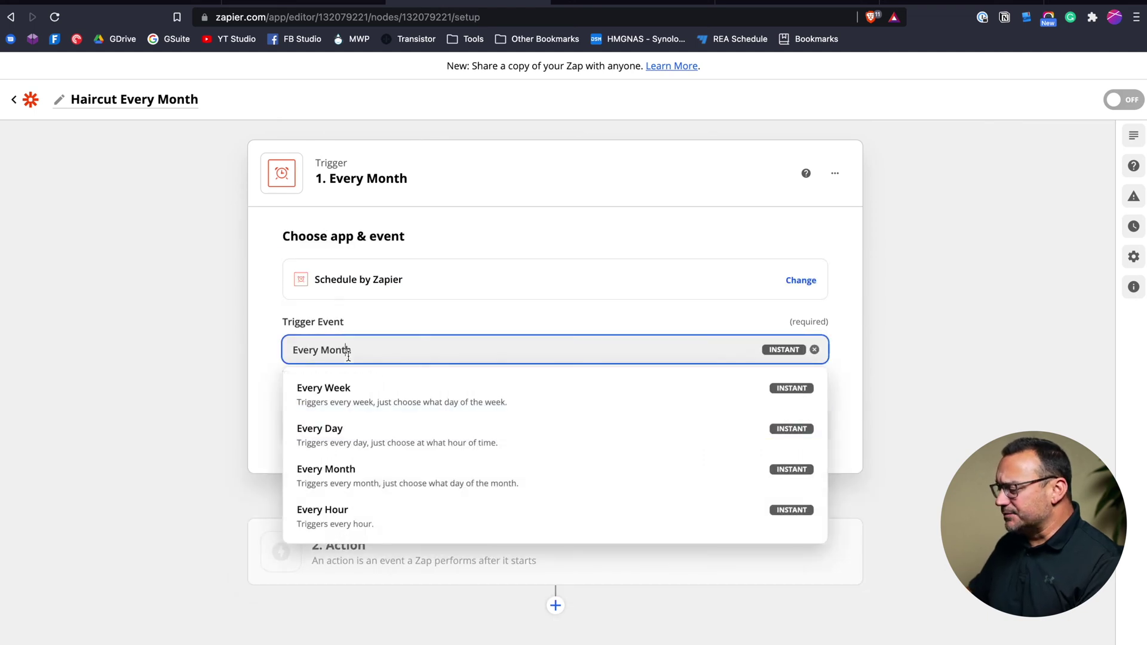
left_click(339, 387)
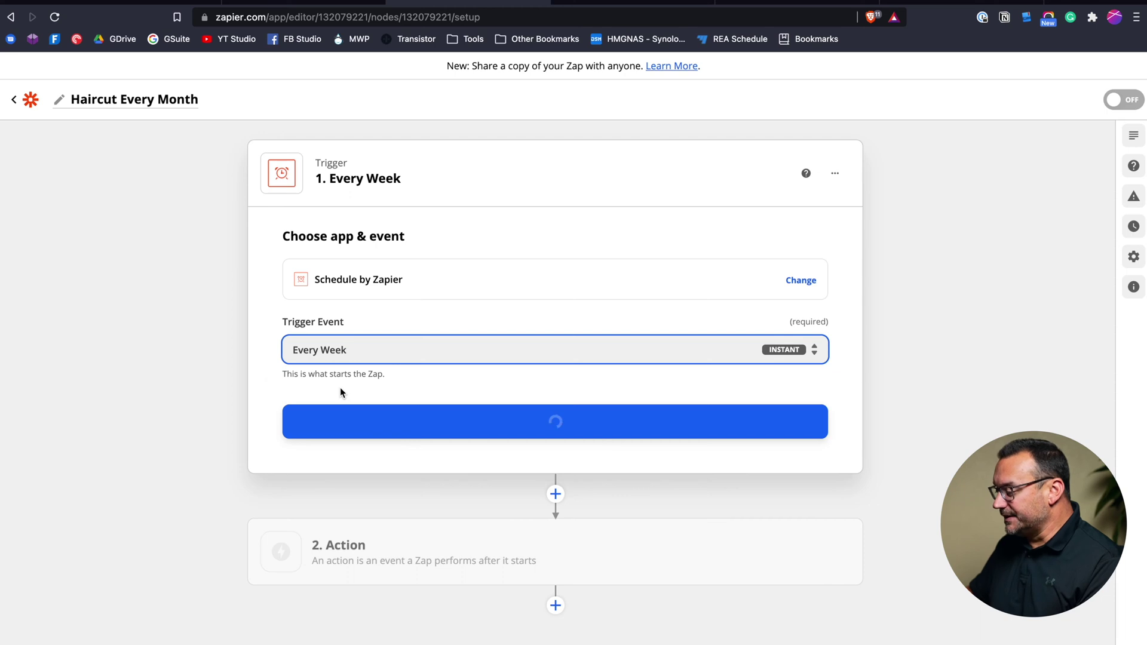
left_click(402, 421)
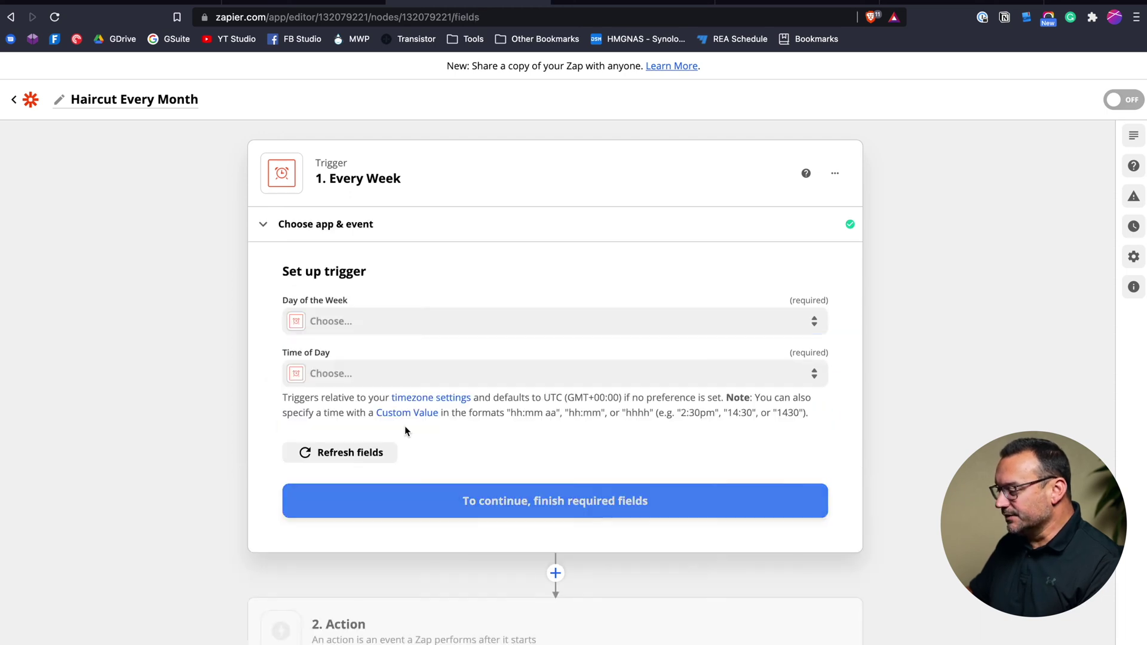
Set the weekly trigger's day to Thursday and its time to 10am
left_click(342, 323)
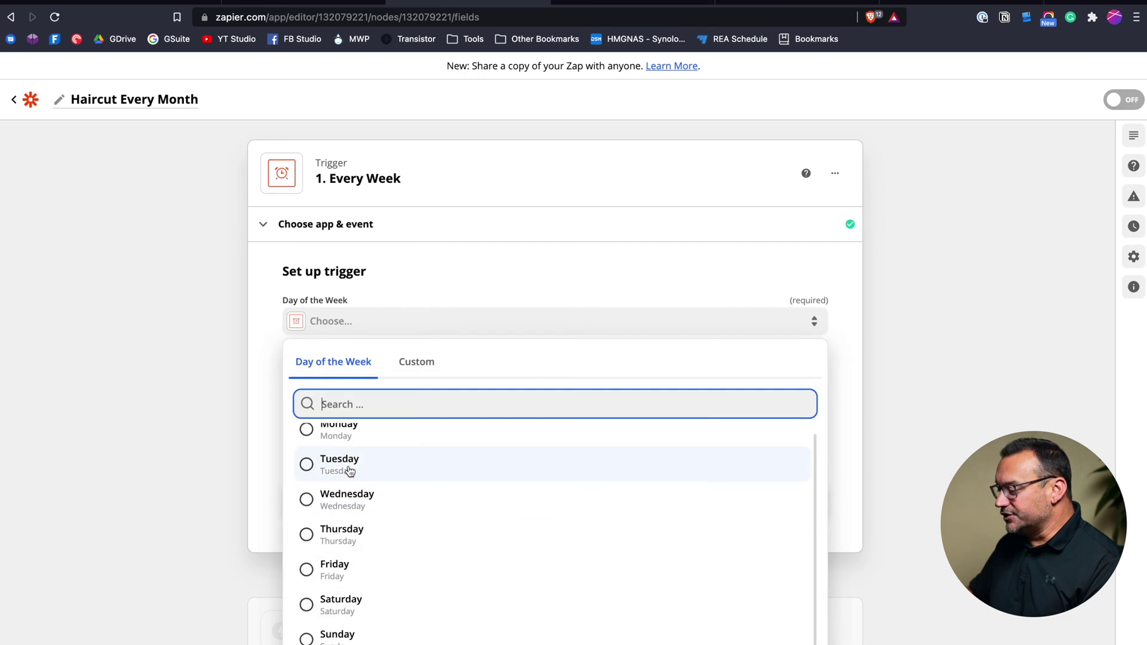
left_click(342, 540)
left_click(347, 380)
scroll(367, 533, "down", 10)
scroll(366, 533, "down", 2)
scroll(366, 532, "up", 6)
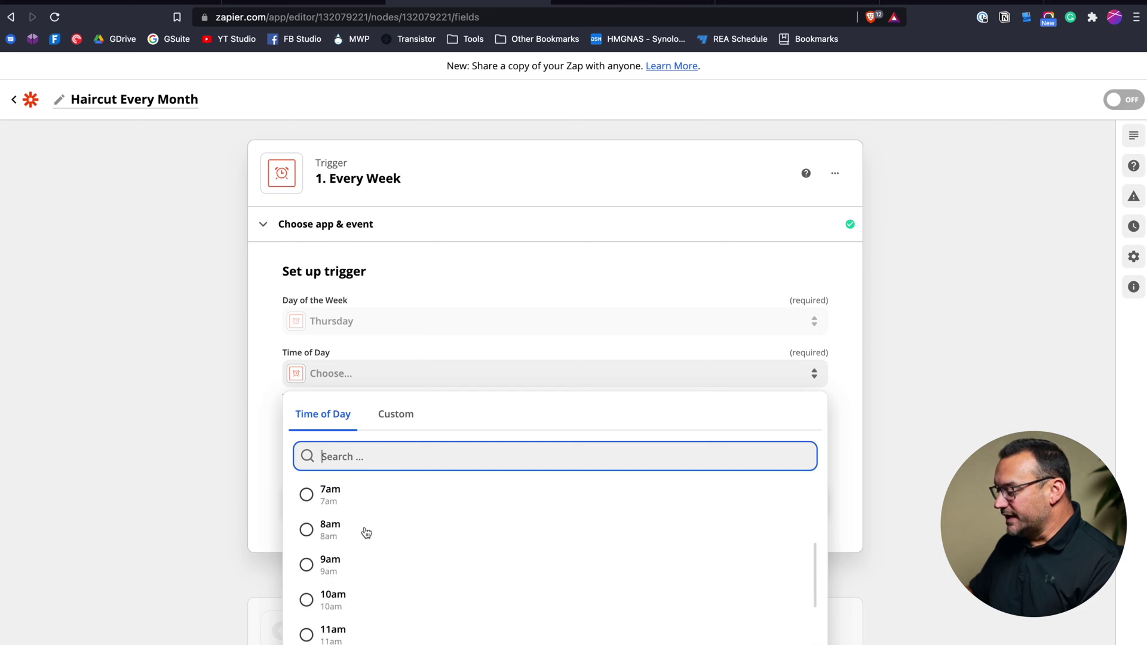
left_click(308, 601)
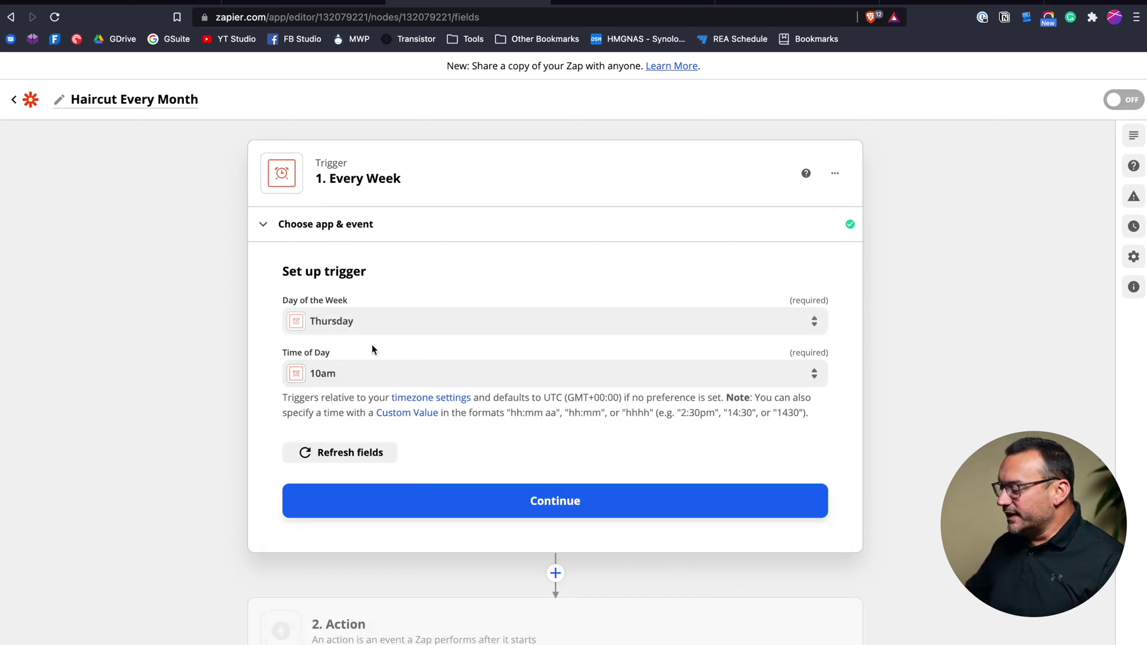
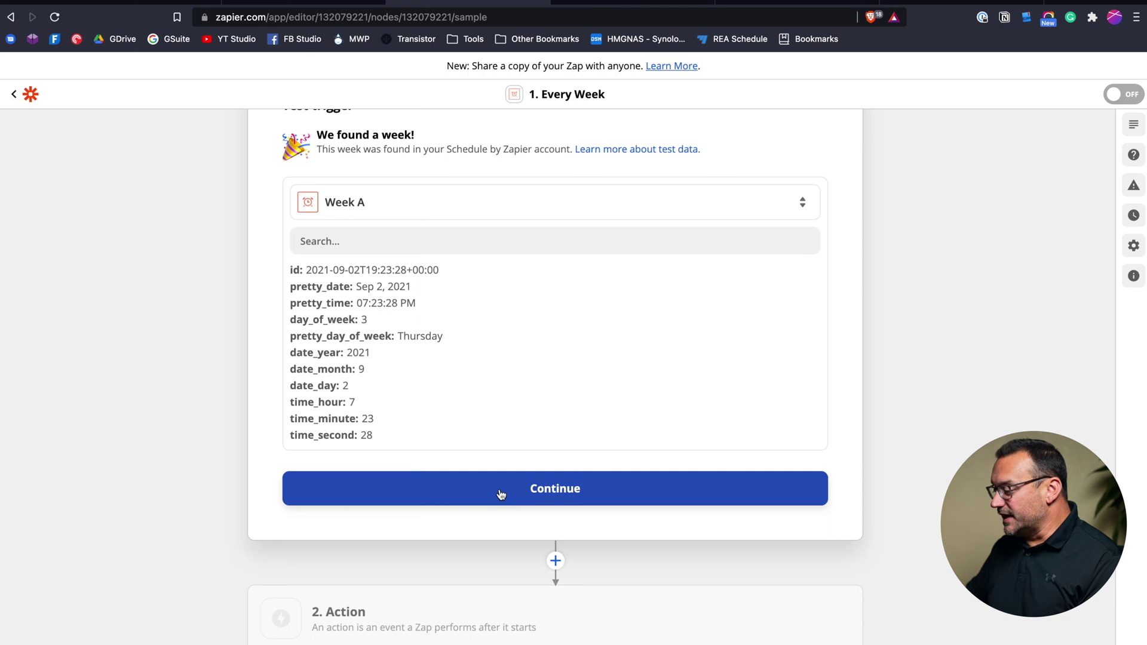
Continue past the trigger test and set the Zap's action to Notion with the Create Database Item event
left_click(502, 494)
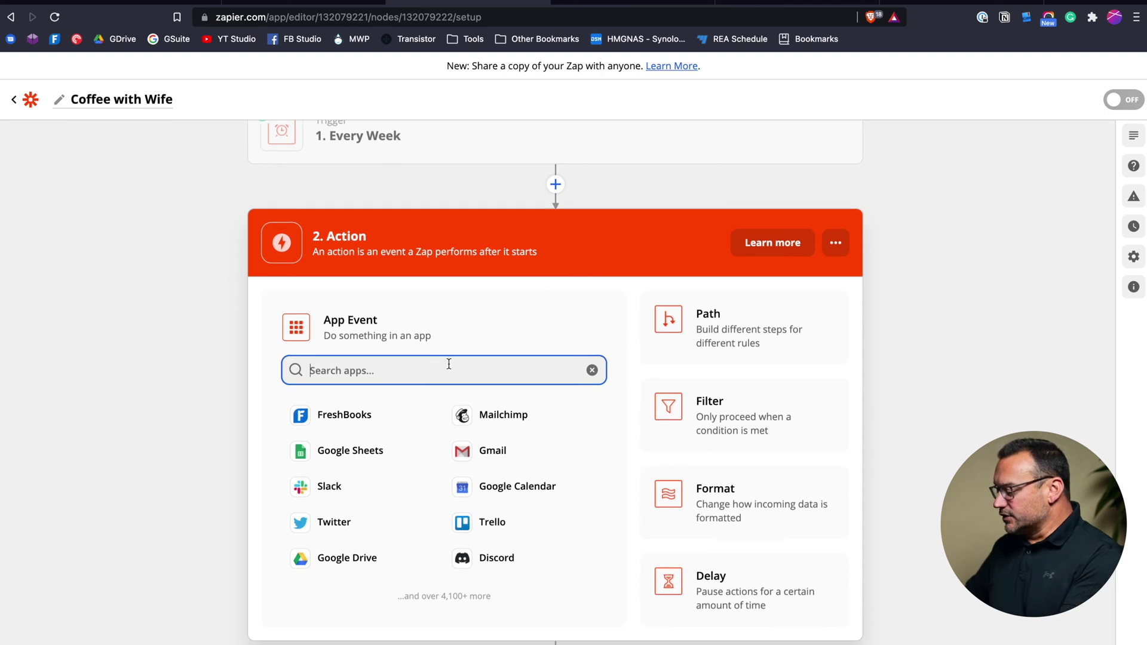
type("notio")
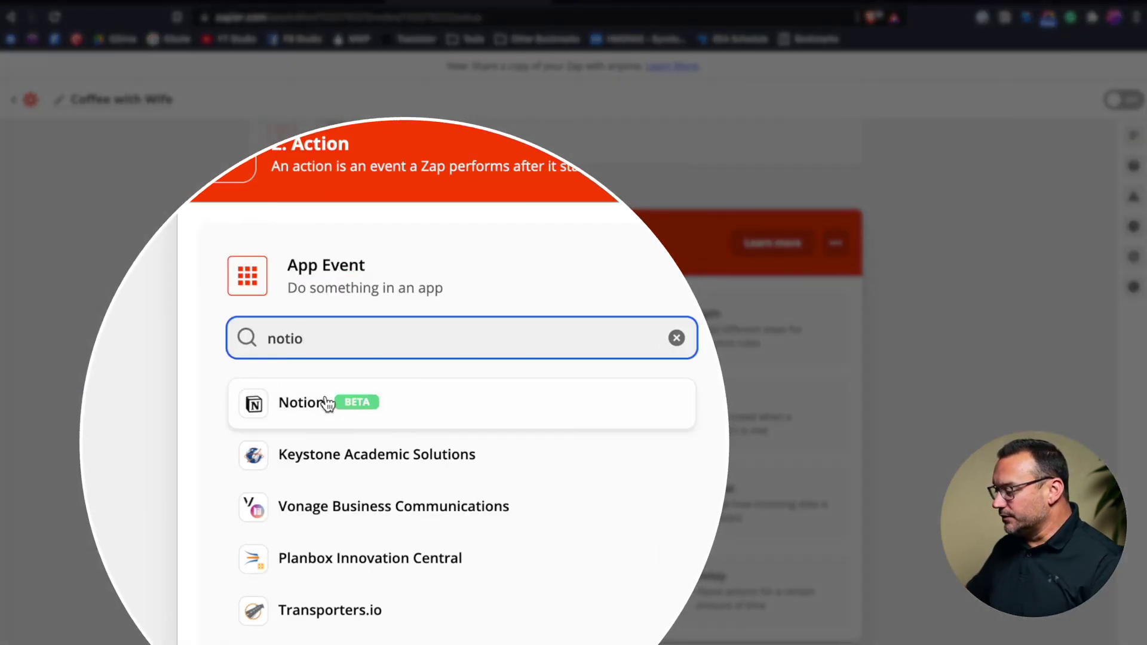
left_click(324, 402)
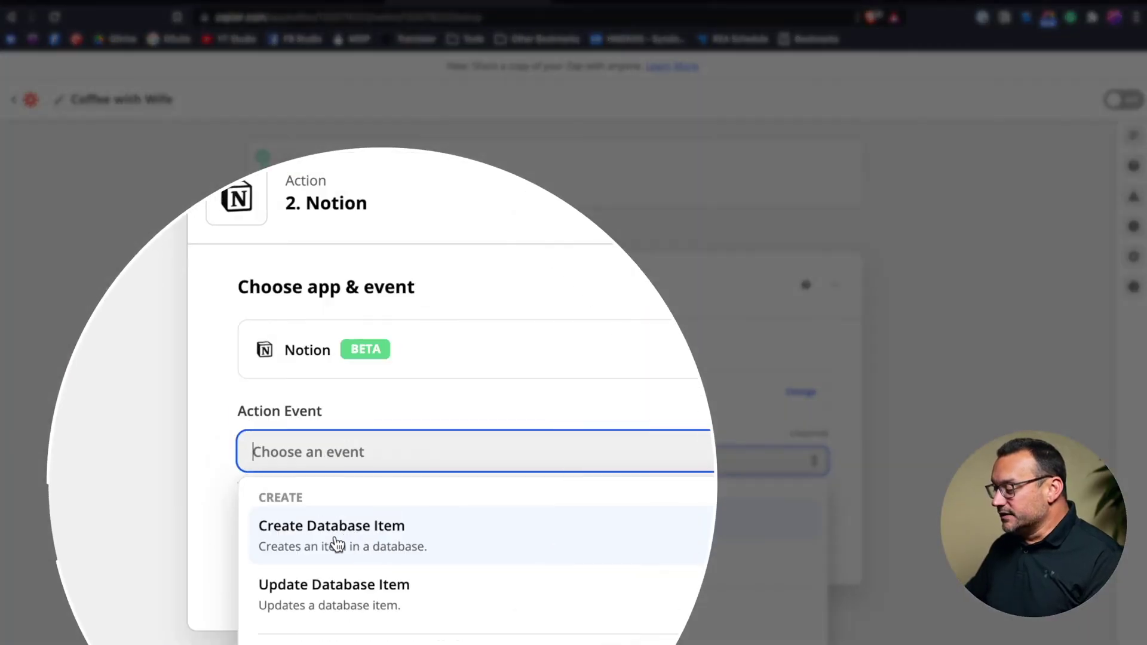
left_click(356, 528)
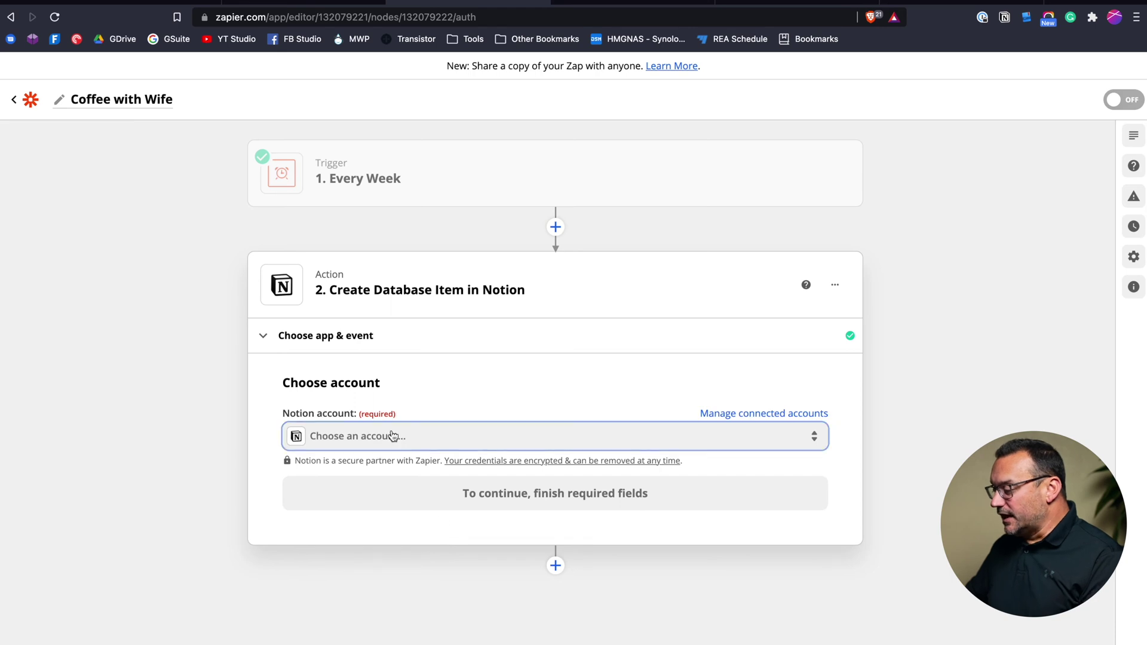
Use the Notion account for the action and select Interactions as the target database
left_click(392, 435)
left_click(341, 553)
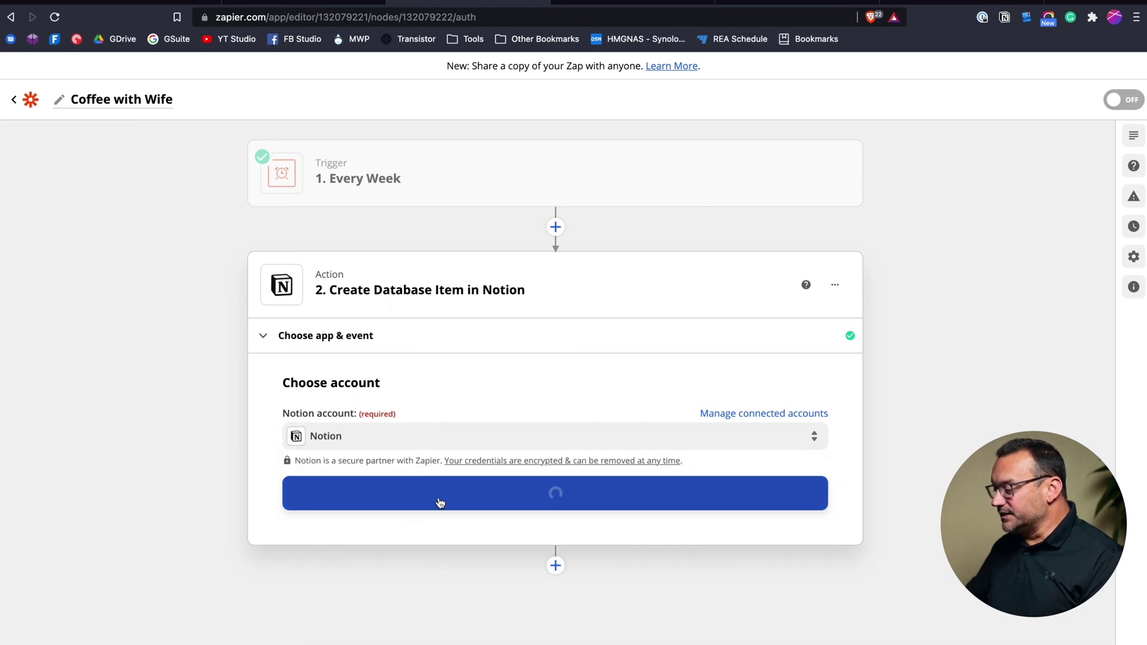
left_click(549, 502)
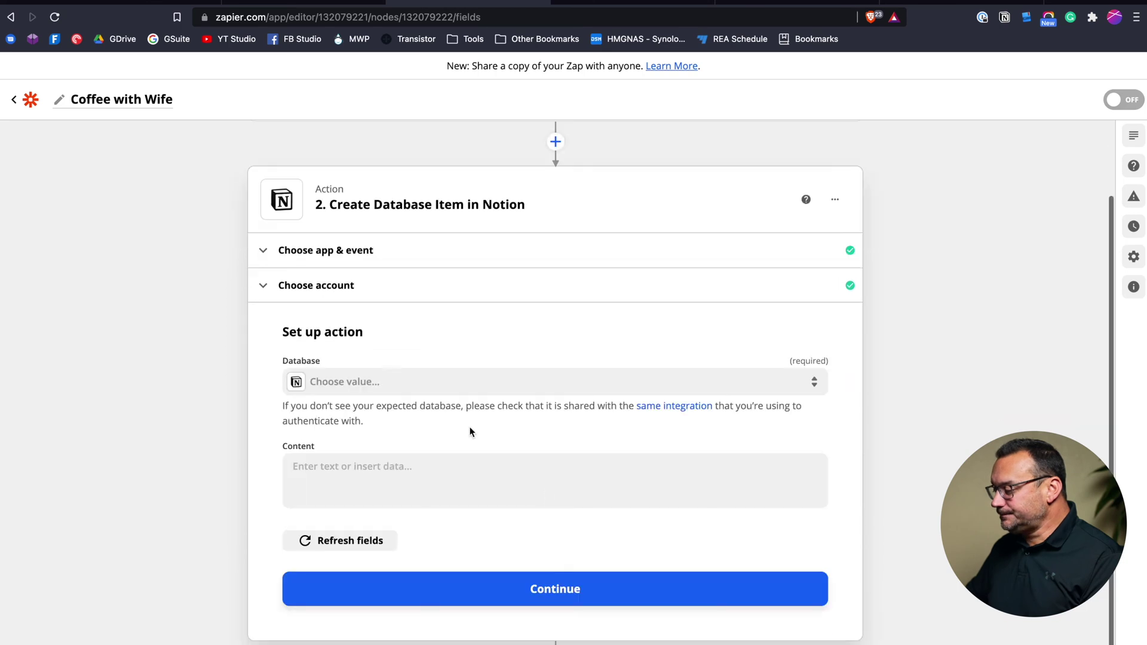
left_click(384, 392)
type("i")
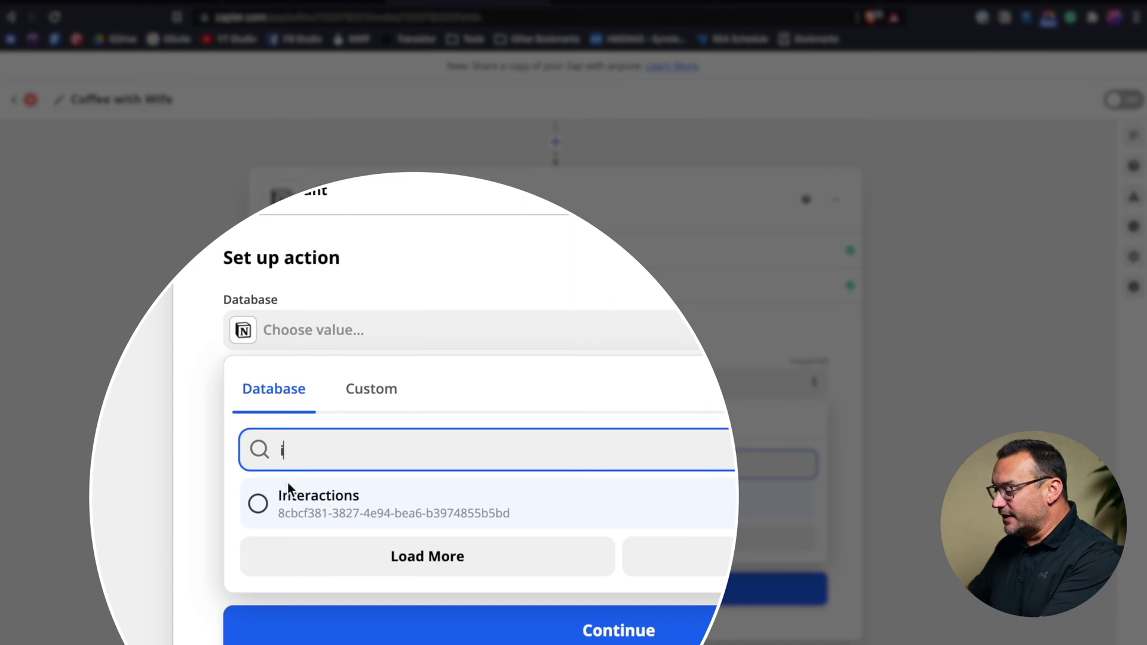
left_click(309, 509)
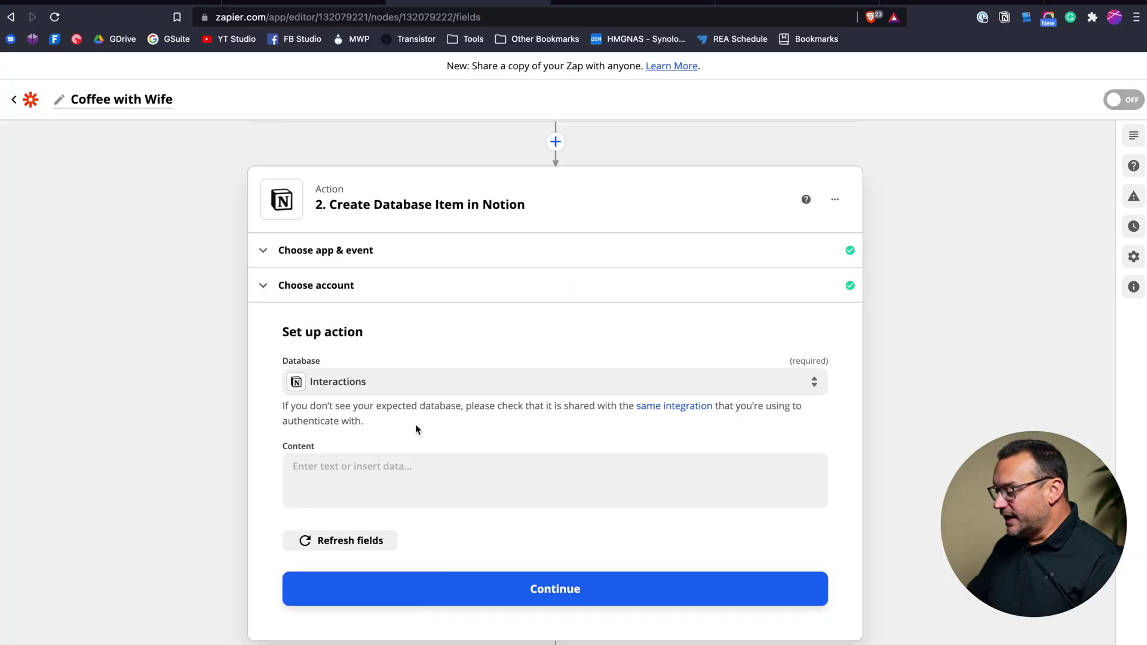
scroll(403, 461, "down", 3)
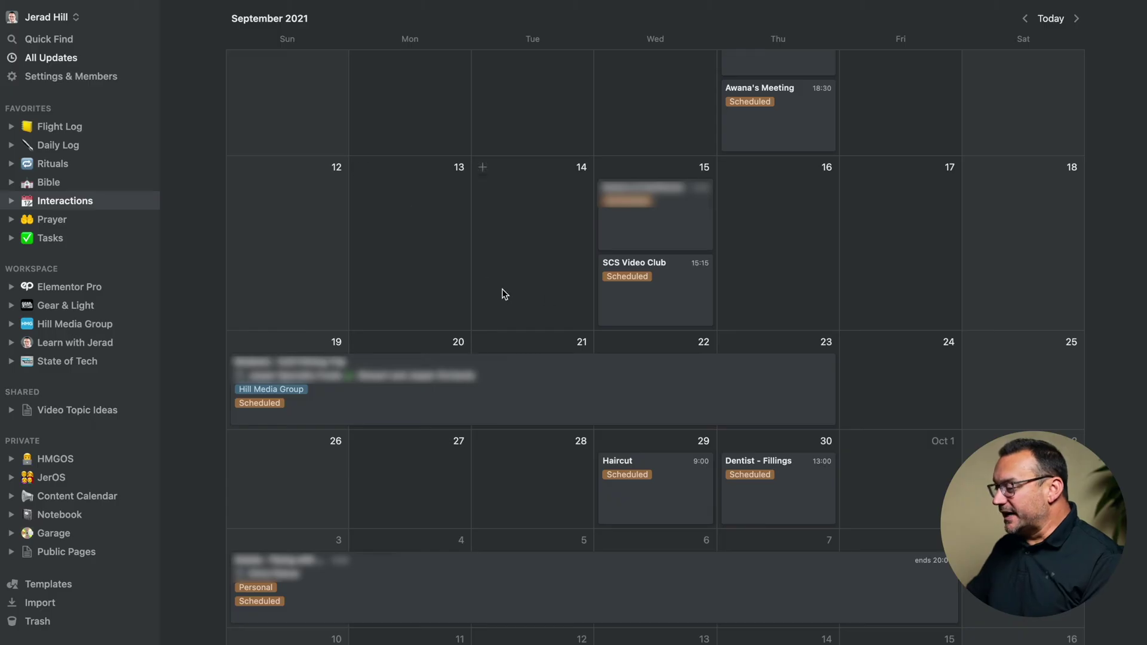
Switch to Notion and open the September 6 dinner event in the Interactions calendar to examine its properties
scroll(673, 205, "up", 5)
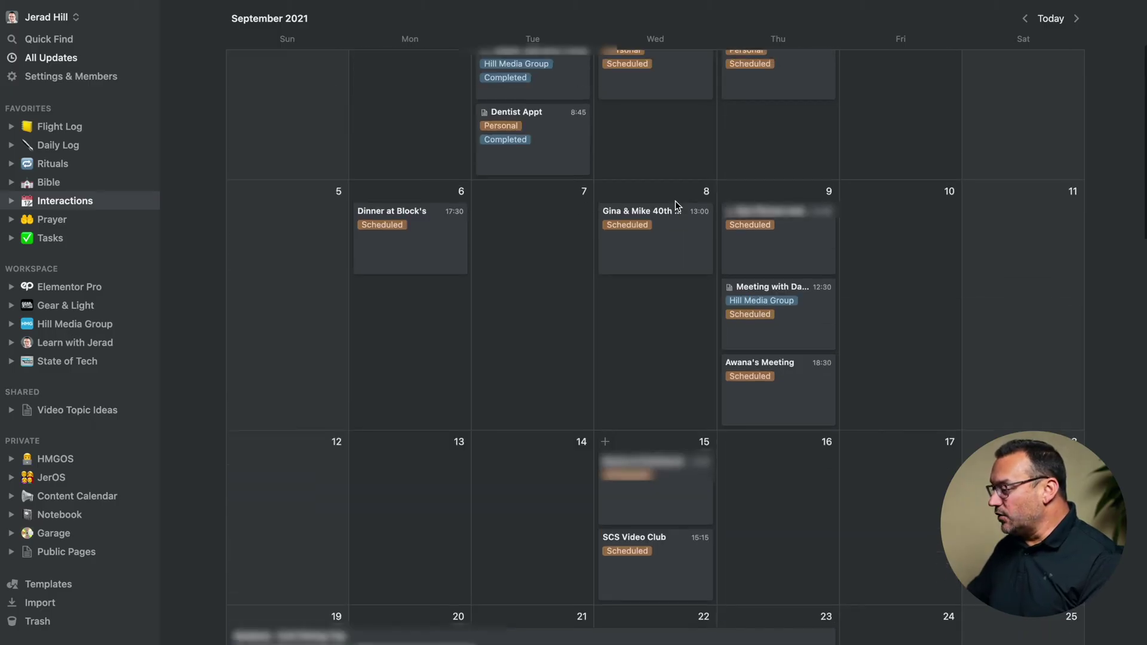
scroll(675, 200, "down", 1)
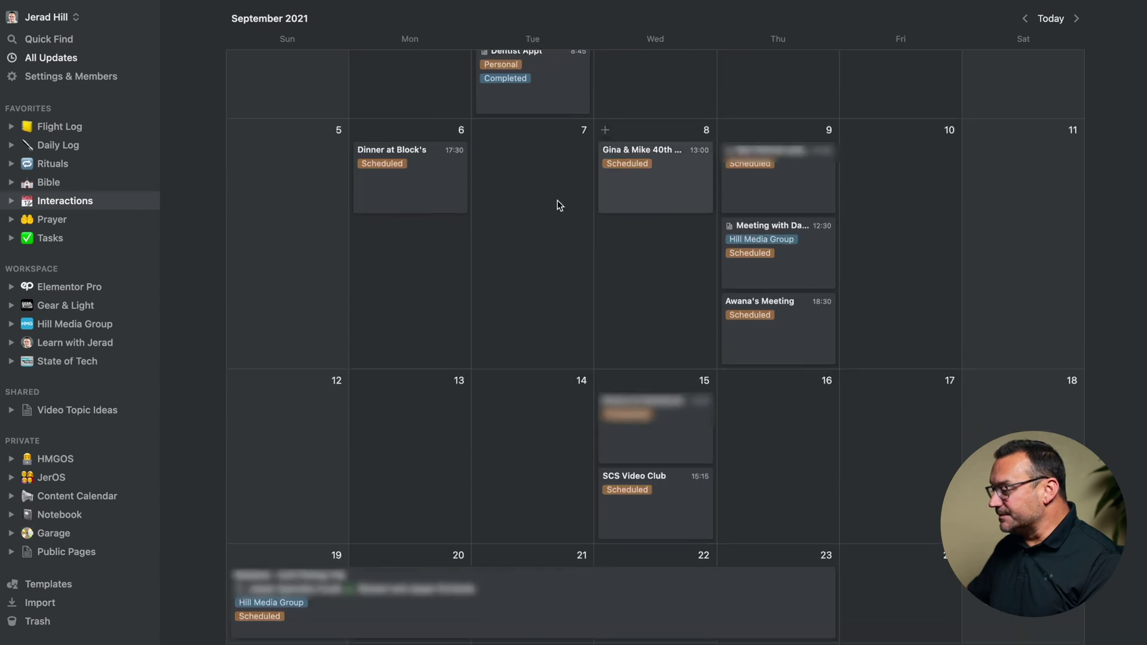
left_click(441, 192)
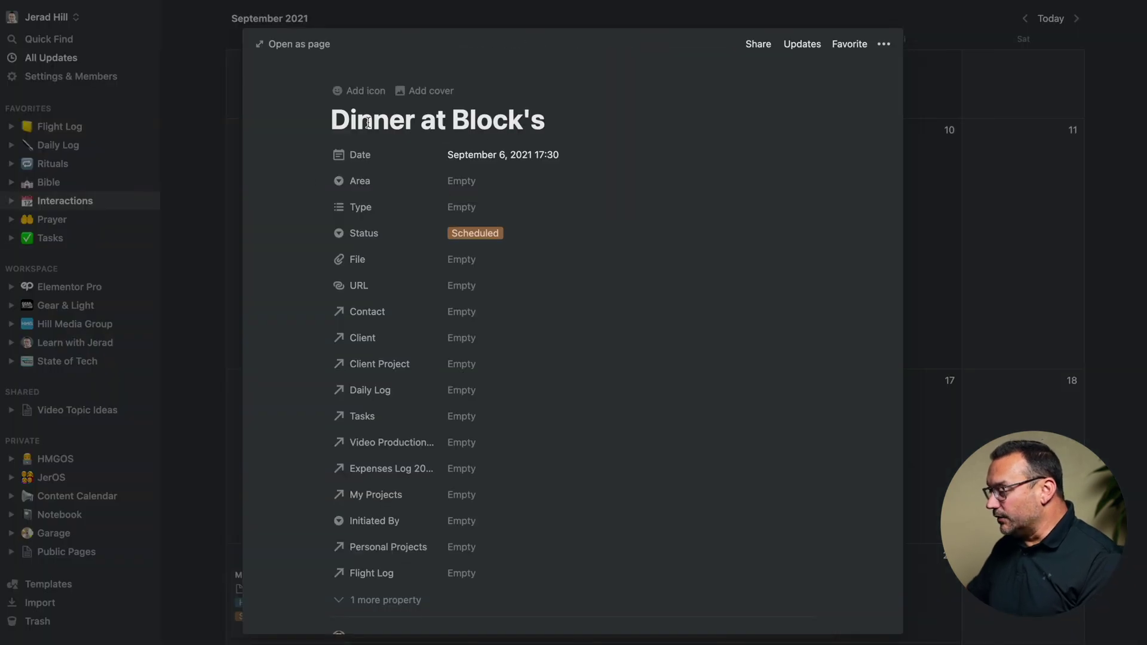
scroll(549, 287, "down", 2)
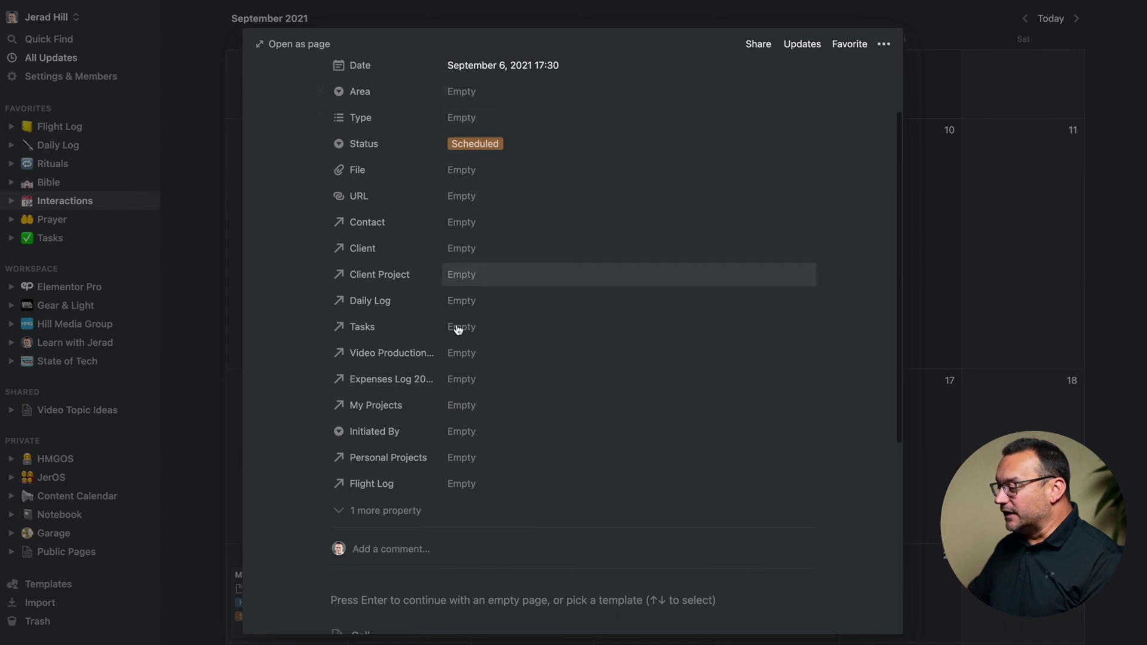
scroll(510, 218, "up", 2)
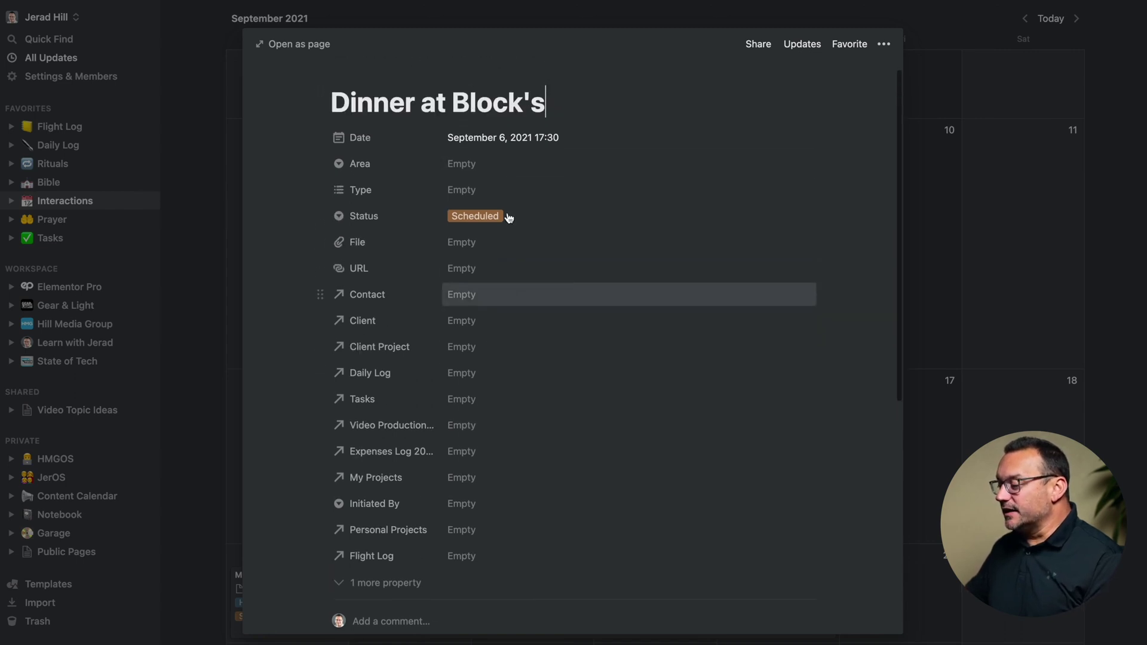
Set the dinner event's Area to Personal and its Type to Dining and Relationships
left_click(471, 167)
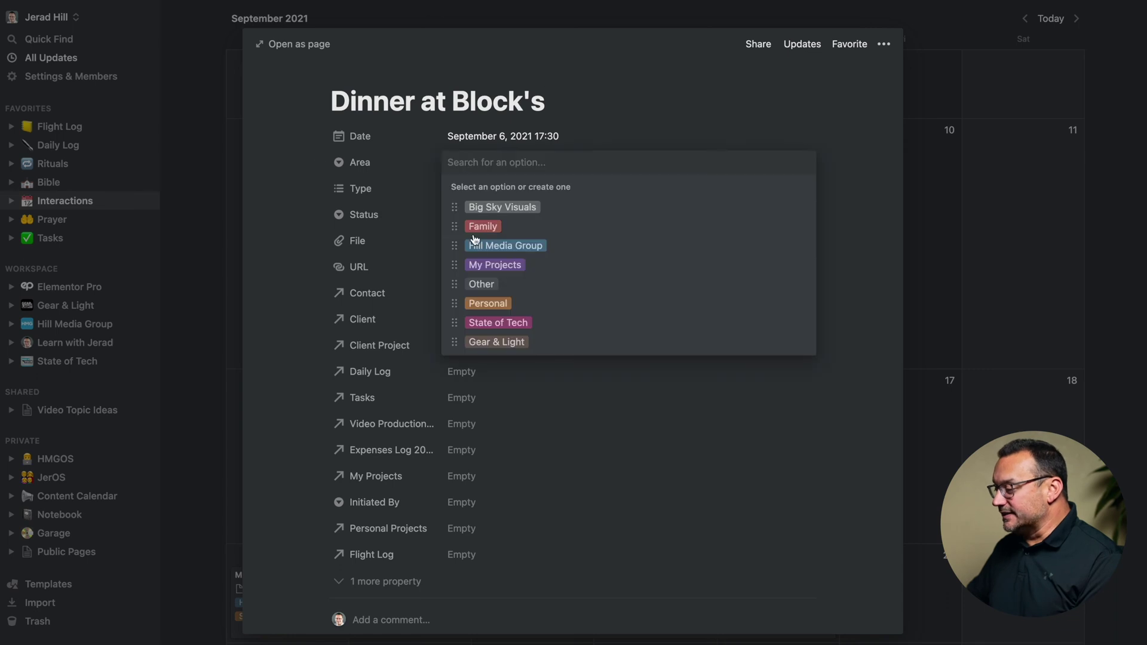
left_click(486, 303)
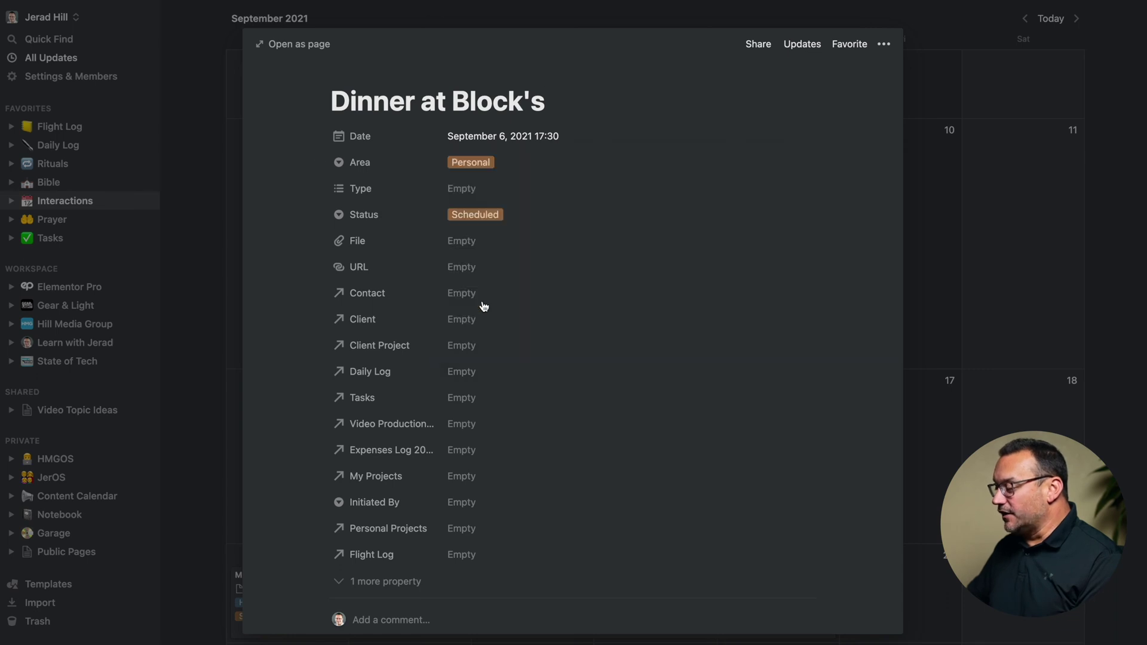
left_click(462, 192)
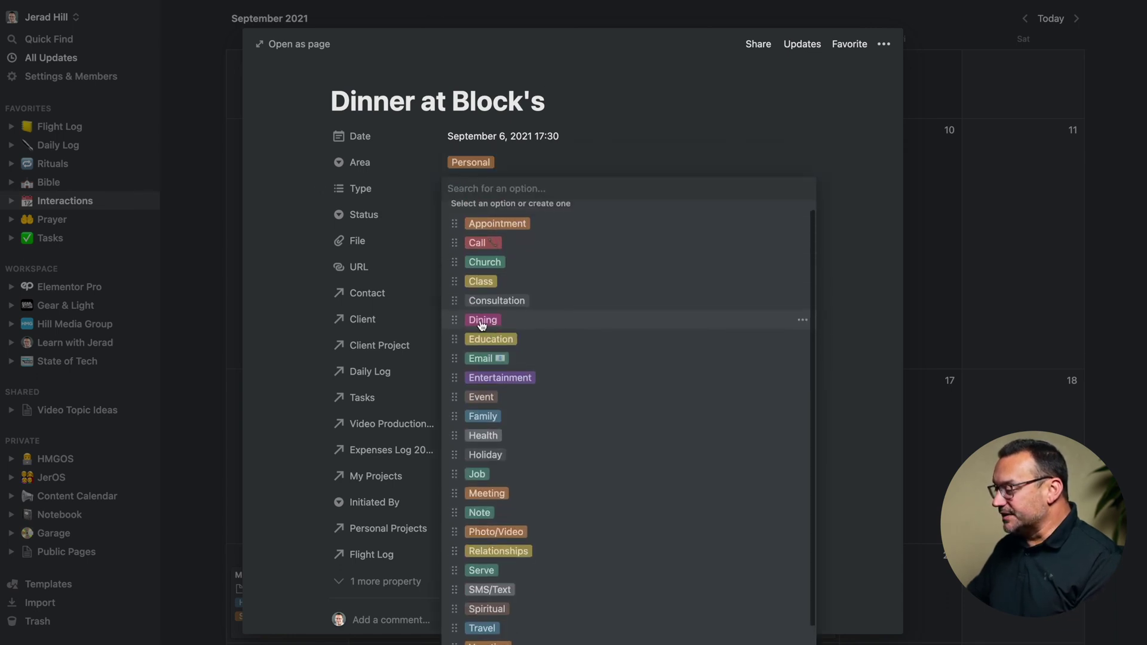
left_click(482, 321)
scroll(520, 485, "down", 1)
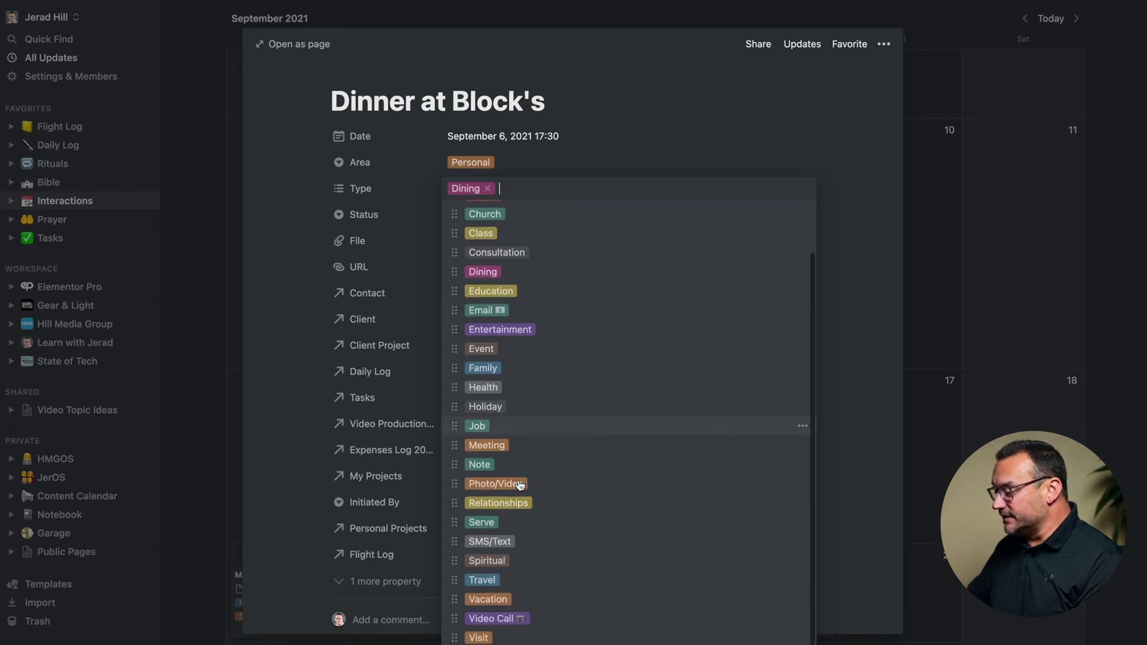
left_click(509, 507)
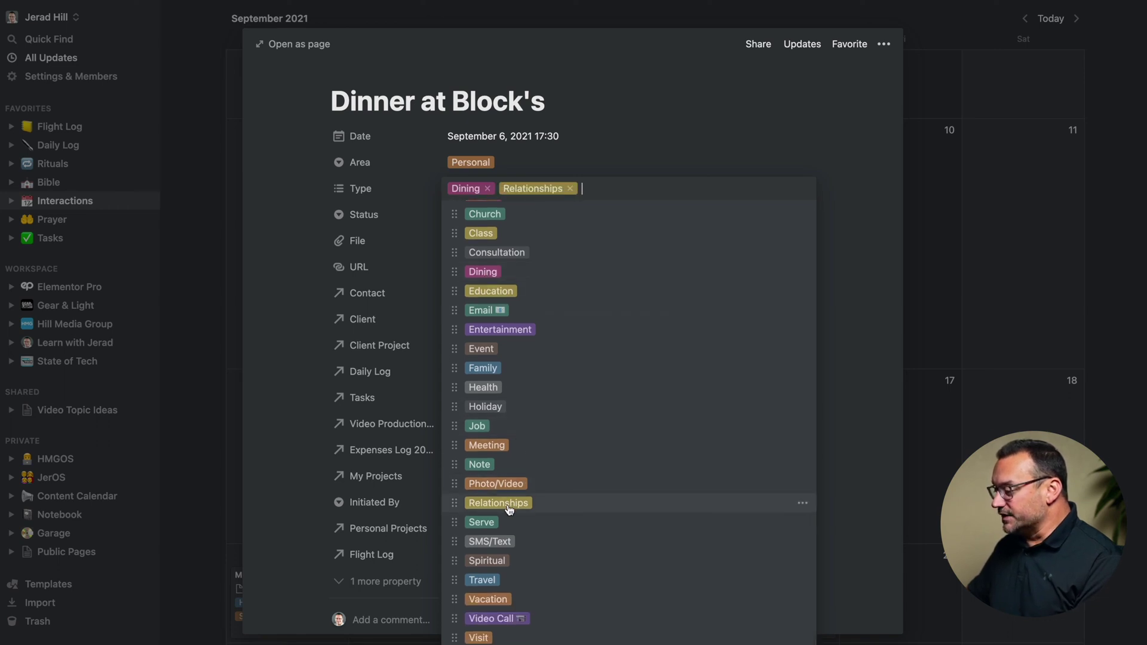
left_click(597, 138)
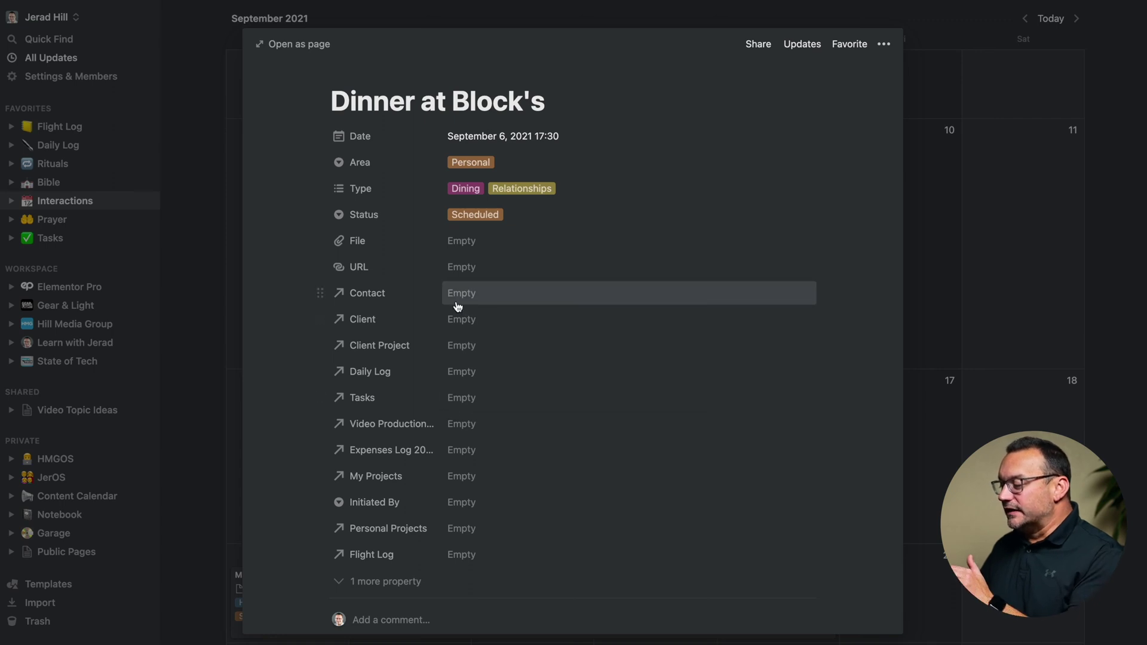
scroll(462, 442, "down", 1)
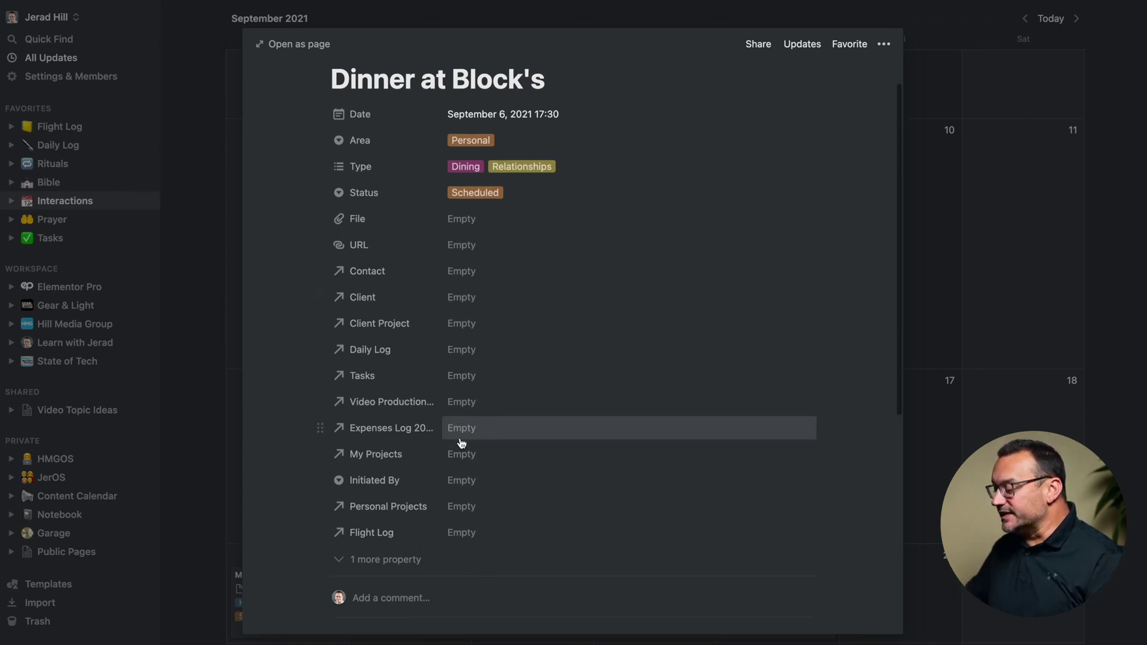
scroll(461, 442, "down", 1)
scroll(469, 440, "up", 2)
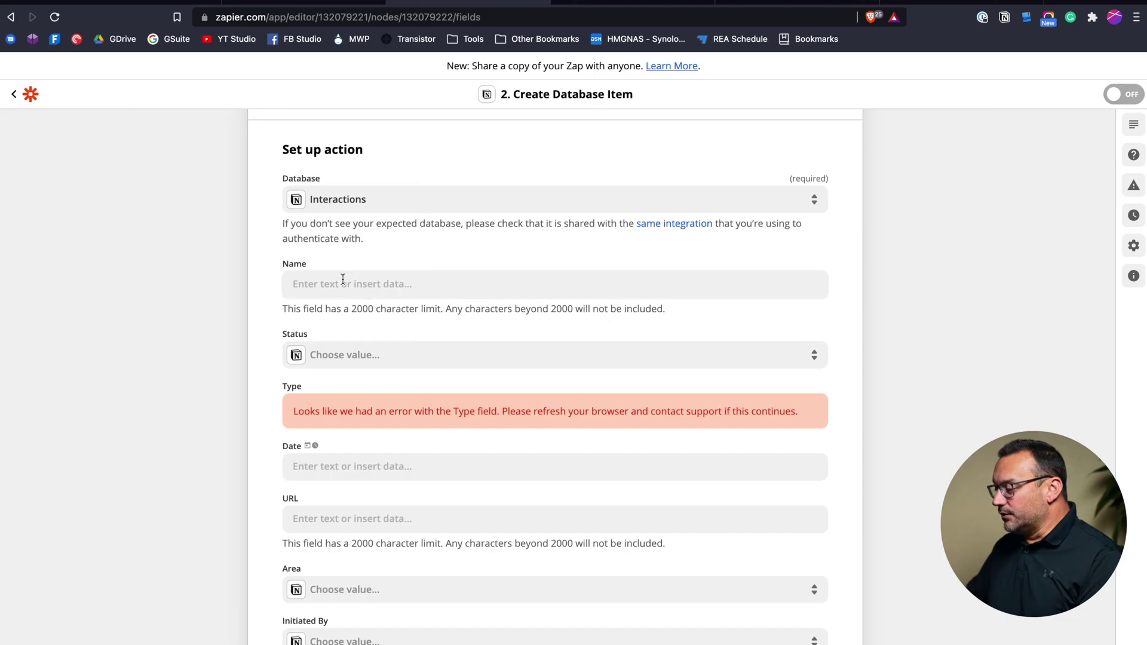
Back in Zapier, name the new database item "Coffee with Wife" and set its Status to Scheduled
left_click(343, 277)
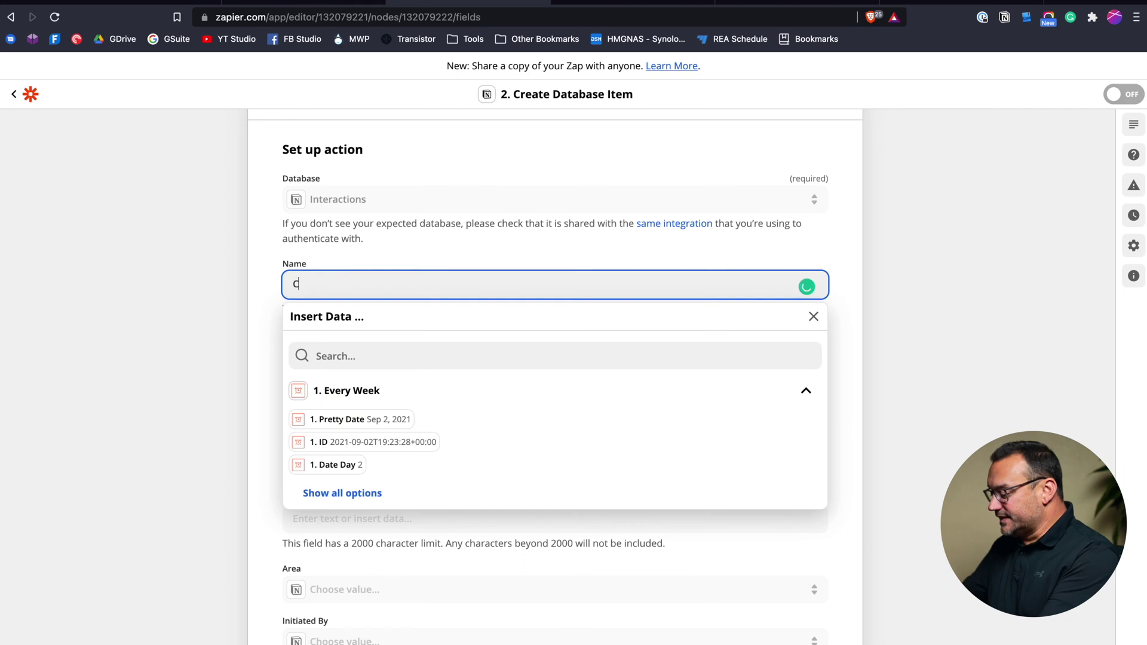
type("Coffee with Wife")
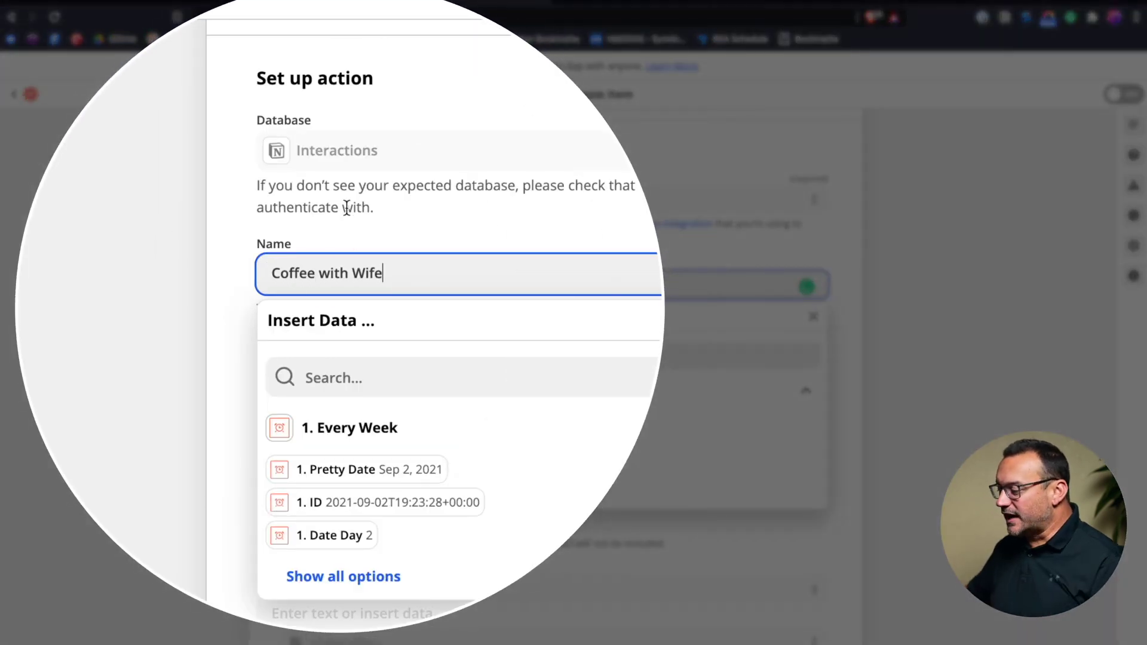
left_click(248, 283)
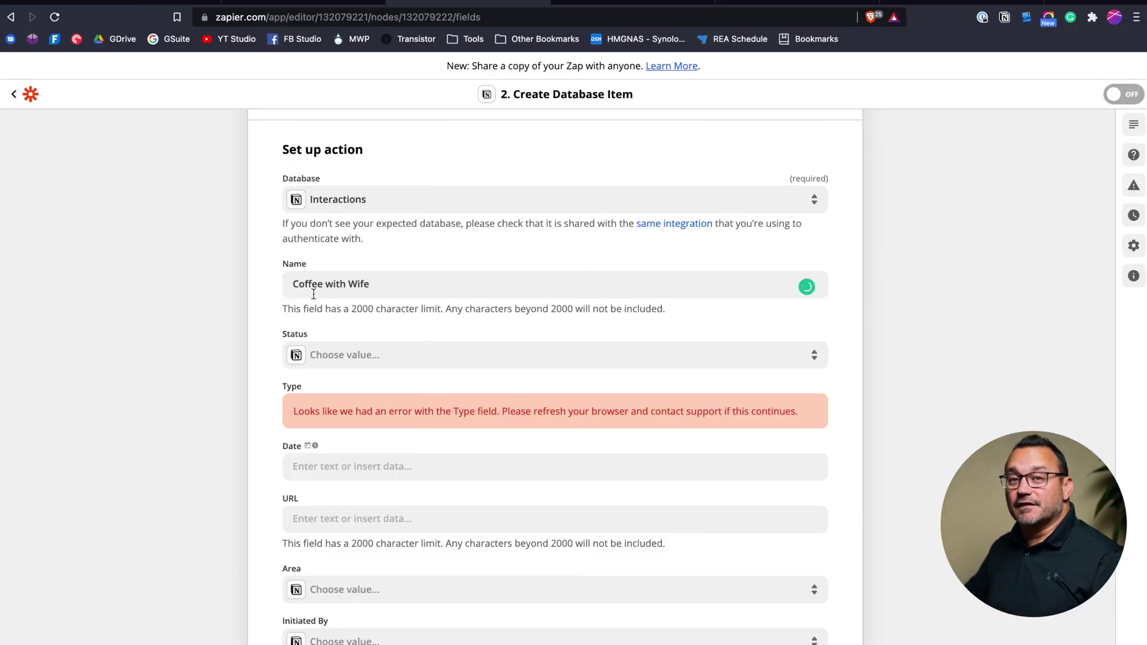
left_click(333, 356)
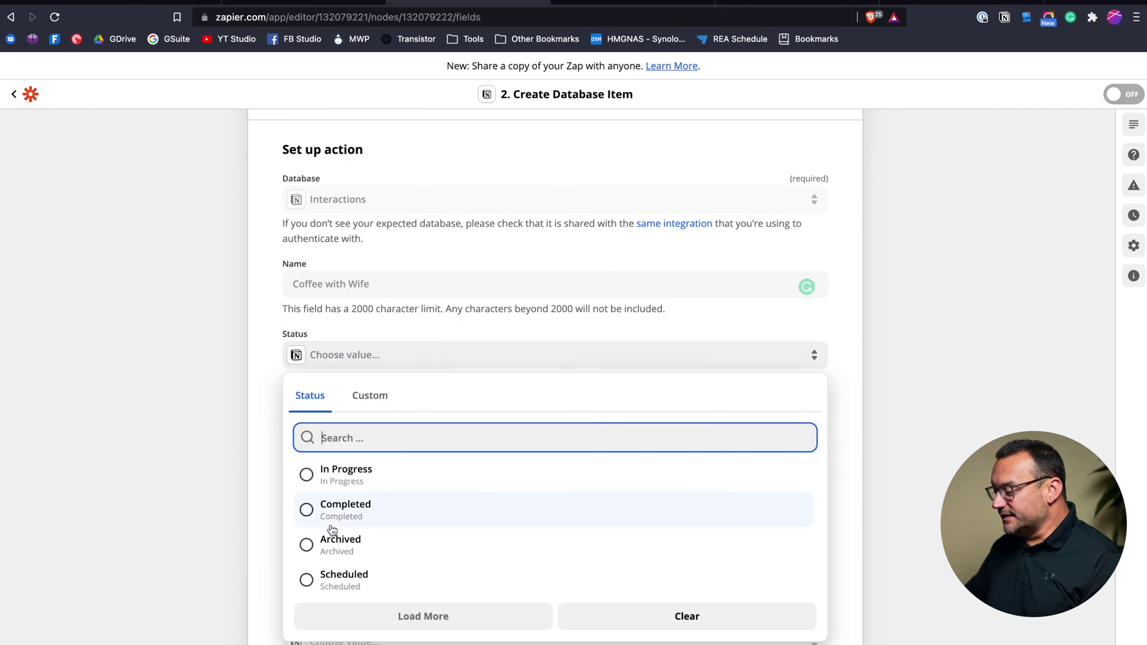
left_click(325, 578)
scroll(267, 418, "down", 2)
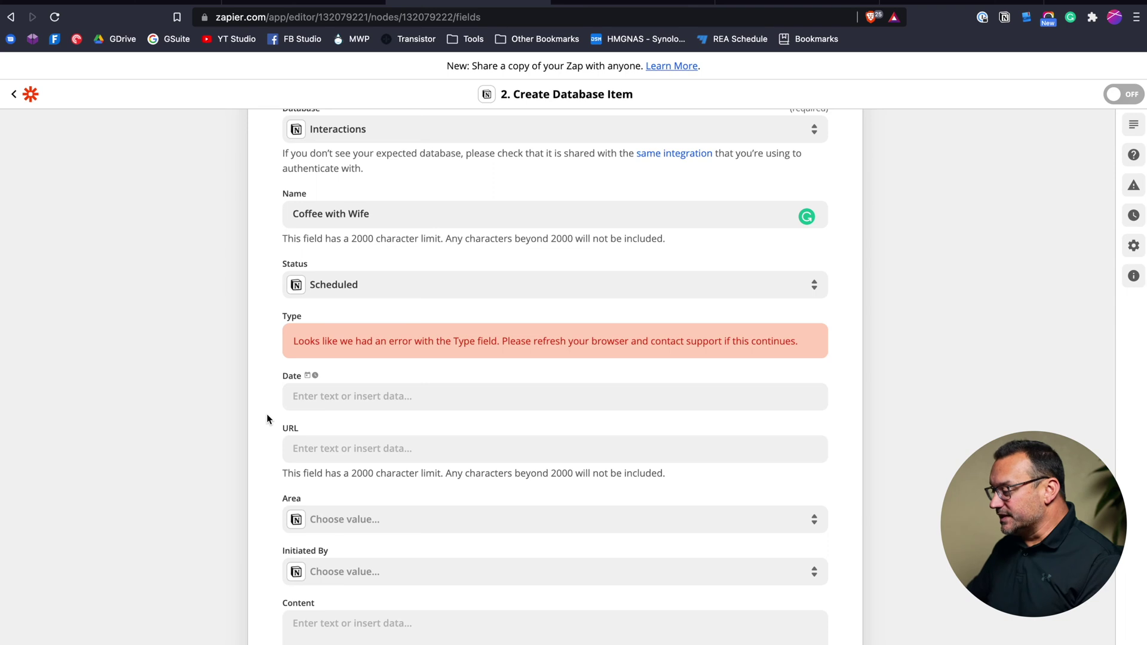
Map the item's Date to the Pretty Date value from the Every Week trigger
scroll(266, 413, "down", 1)
left_click(326, 356)
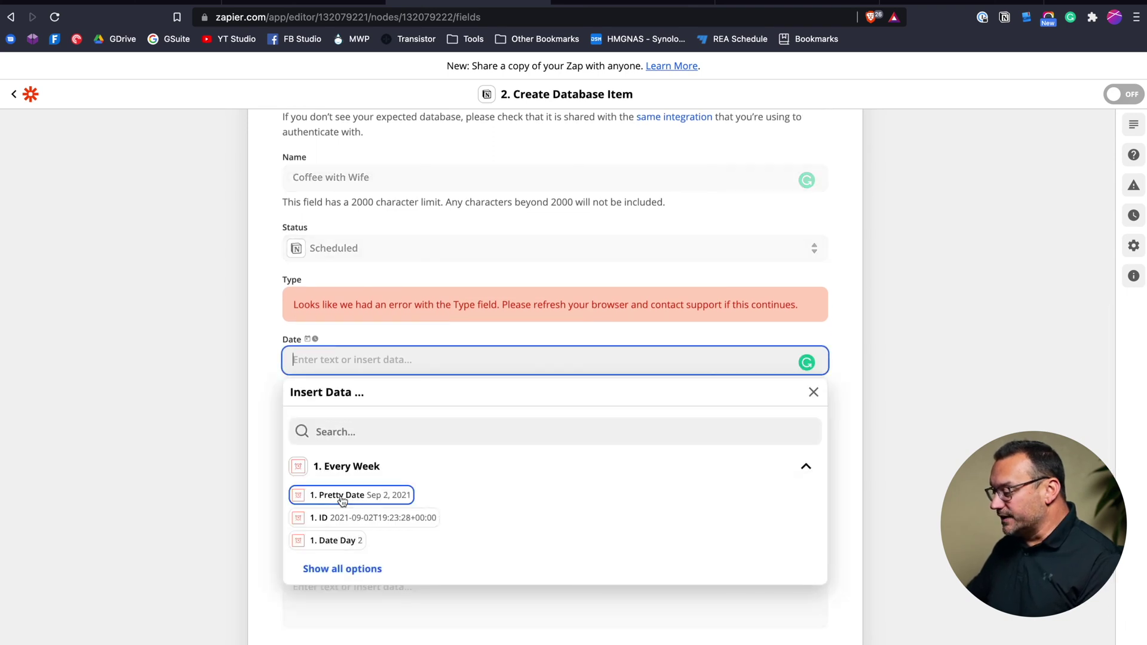
left_click(366, 496)
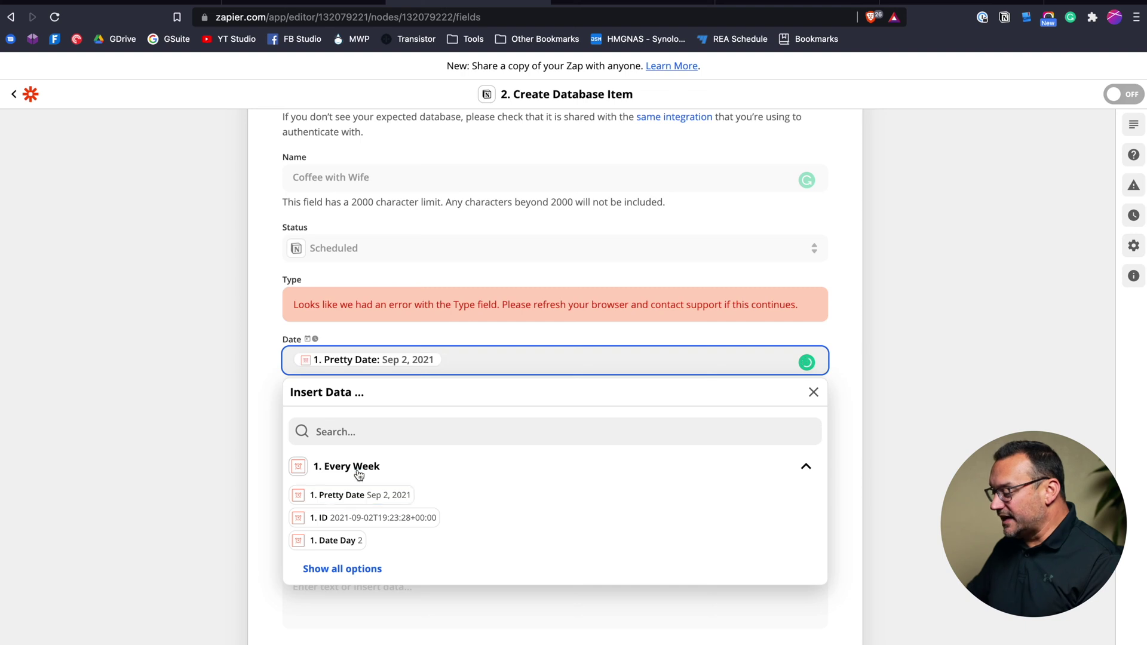
left_click(277, 403)
Set the database item's Area to Personal
scroll(276, 401, "down", 1)
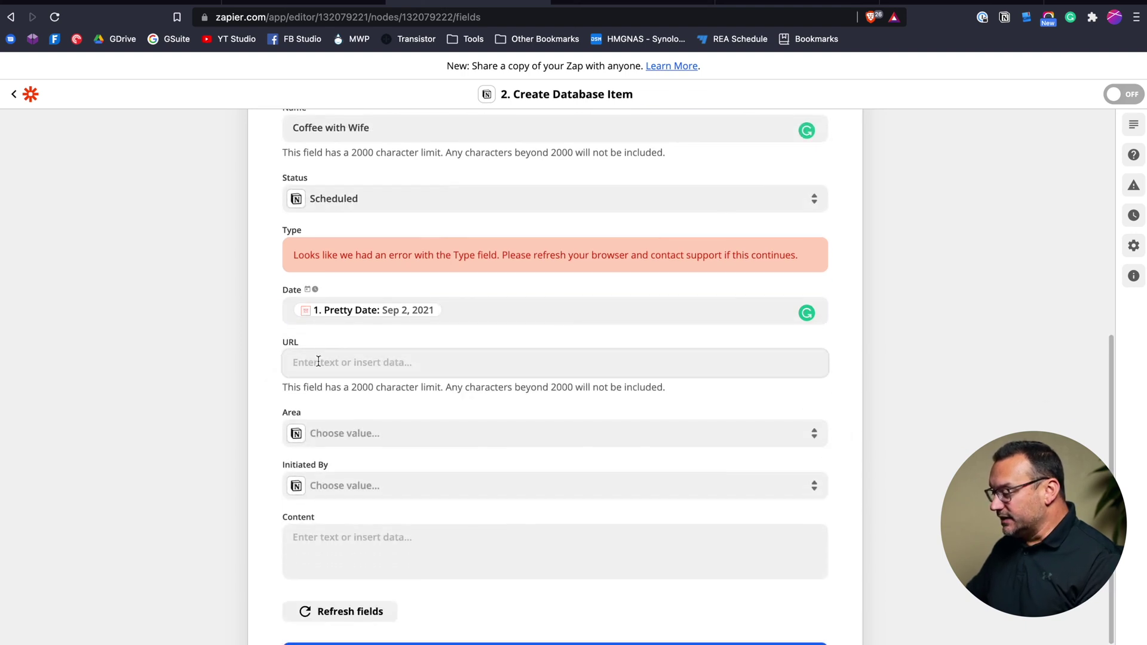
left_click(323, 434)
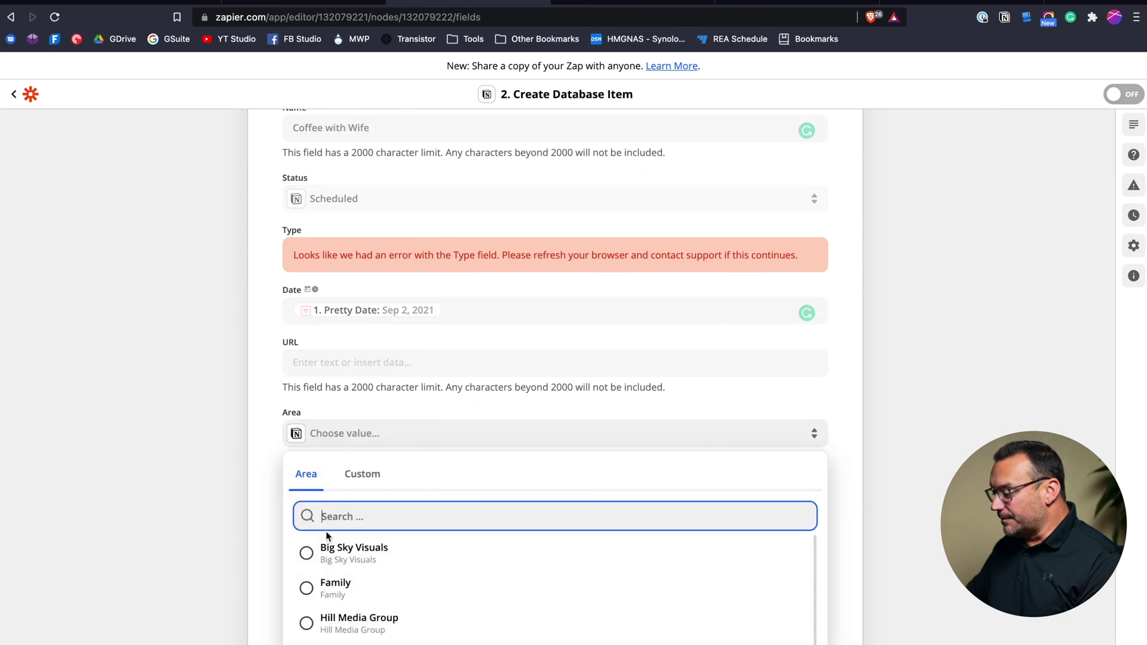
scroll(317, 583, "down", 2)
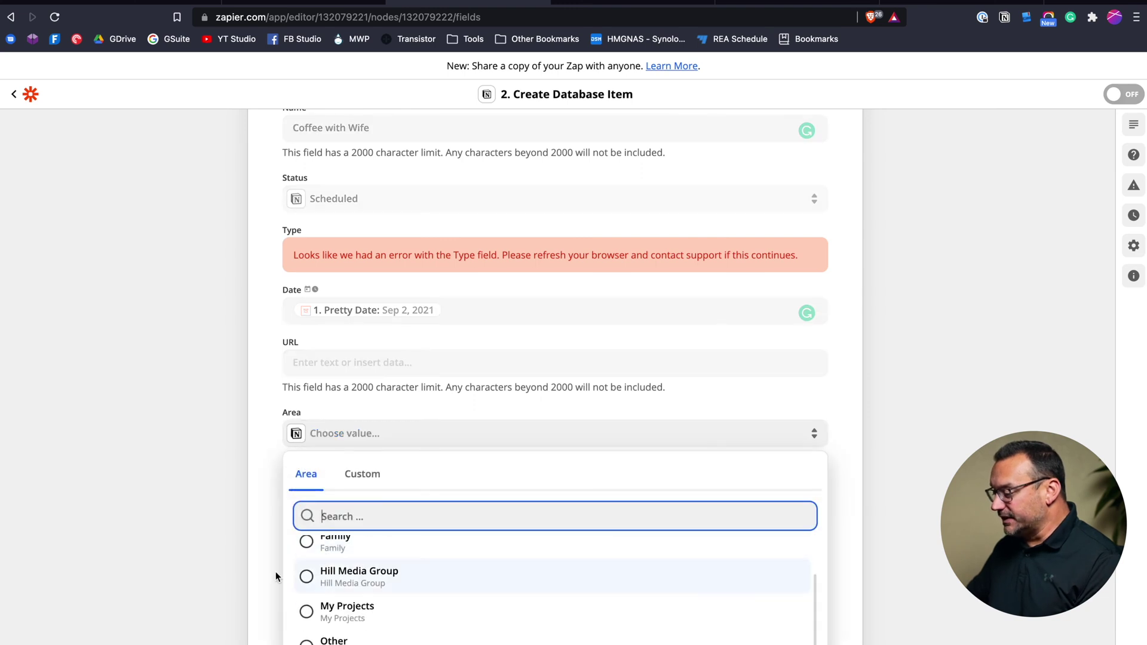
scroll(276, 577, "down", 3)
scroll(332, 559, "up", 1)
scroll(332, 559, "down", 1)
left_click(338, 557)
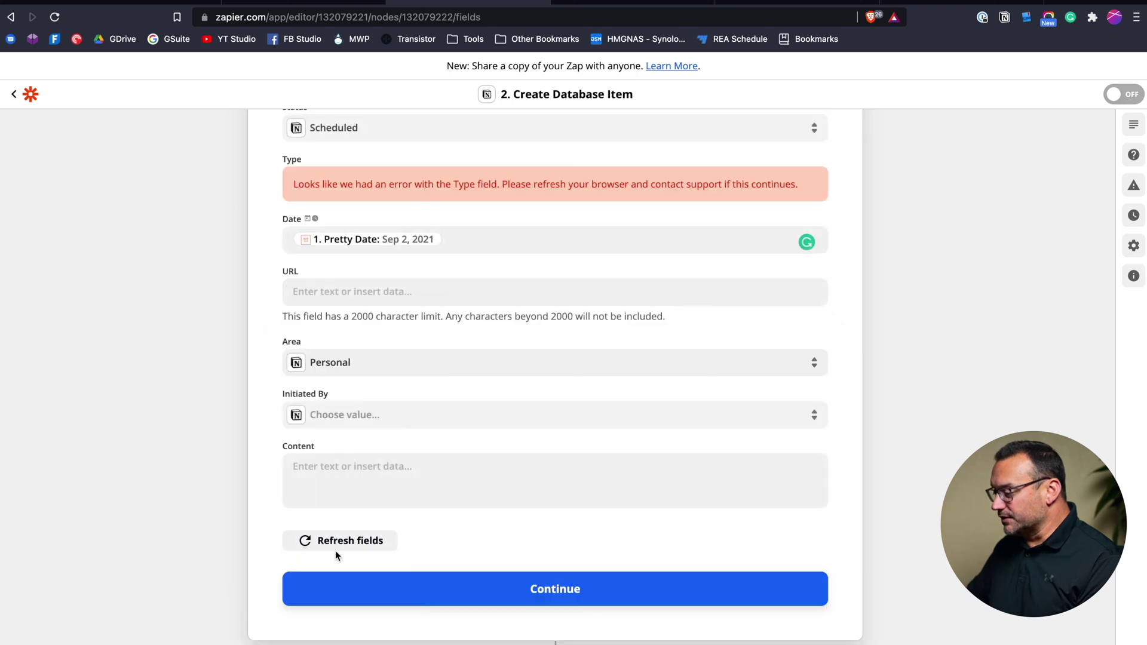
left_click(352, 419)
left_click(263, 412)
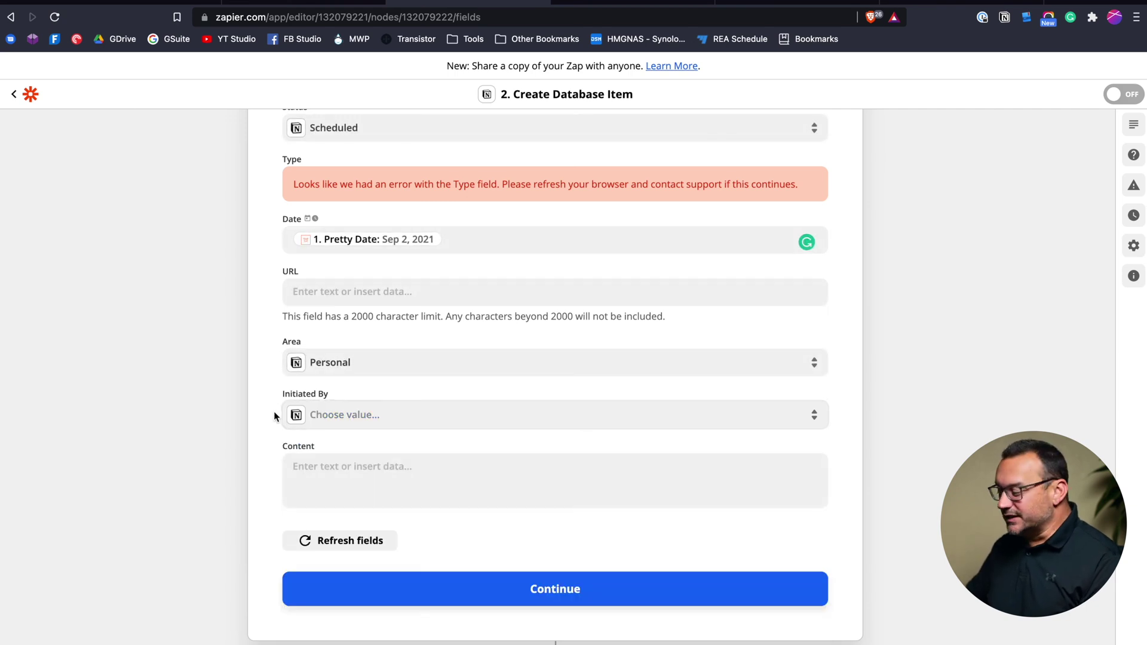
left_click(332, 469)
left_click(268, 457)
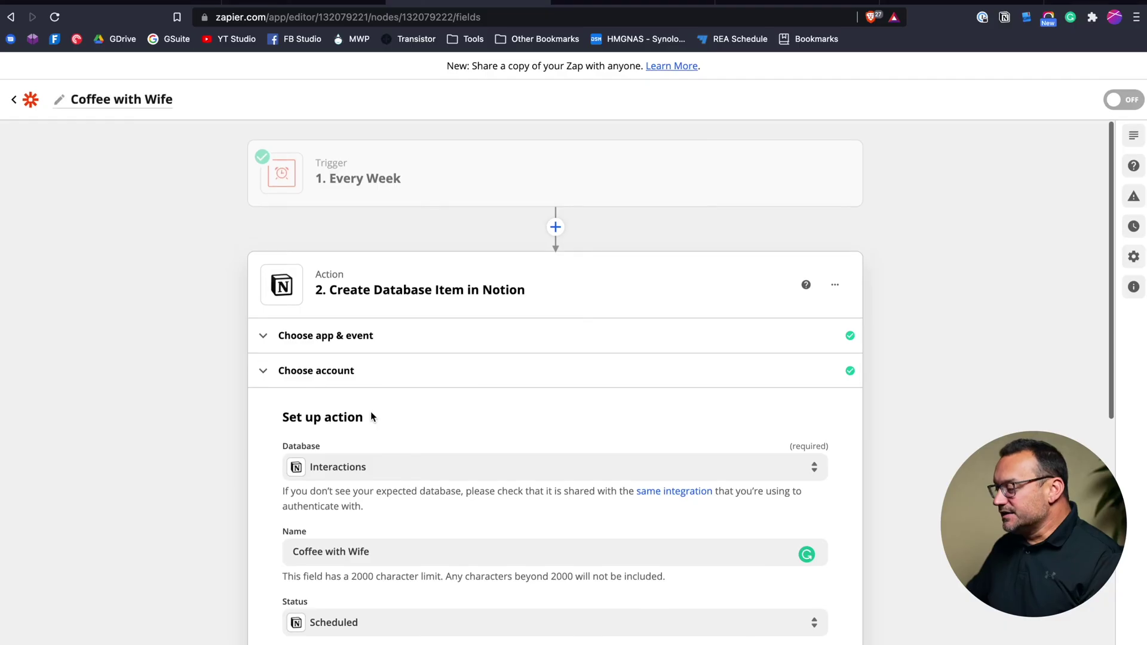
Review the action's fields and reload the Zap editor page to restore the Type field
scroll(371, 412, "down", 7)
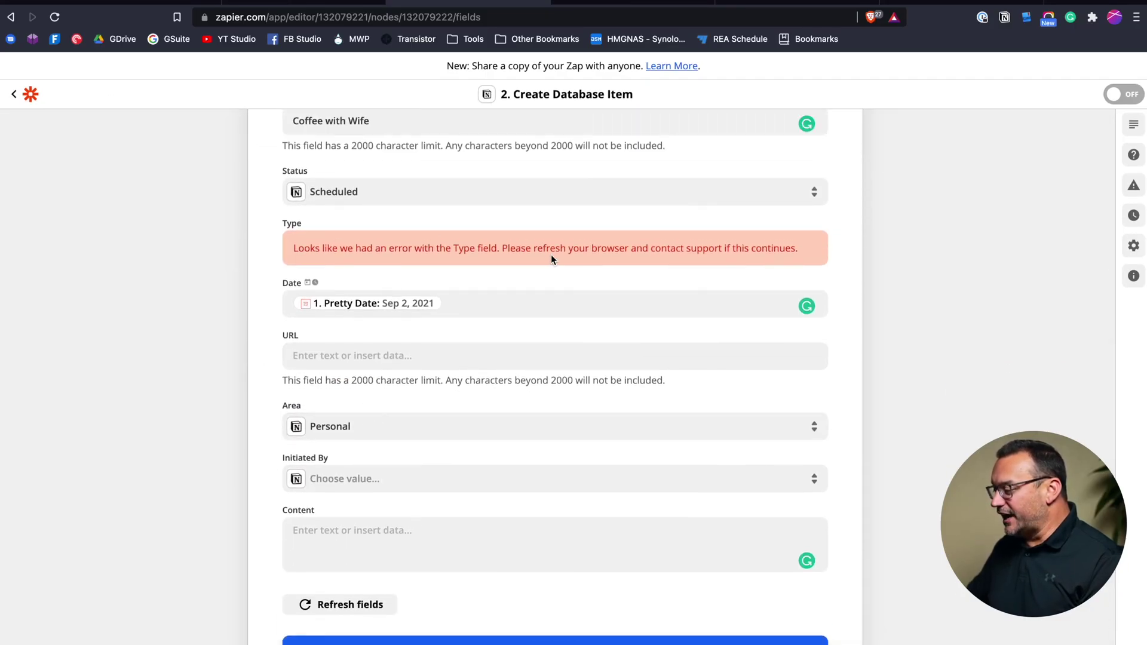
scroll(469, 245, "up", 2)
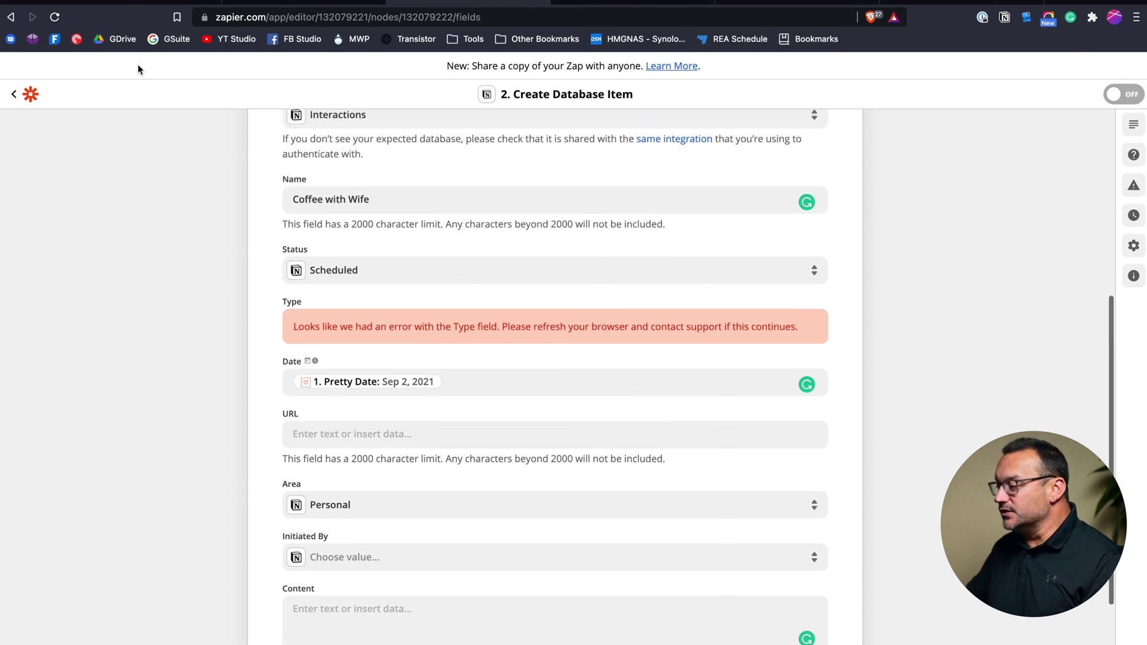
left_click(55, 17)
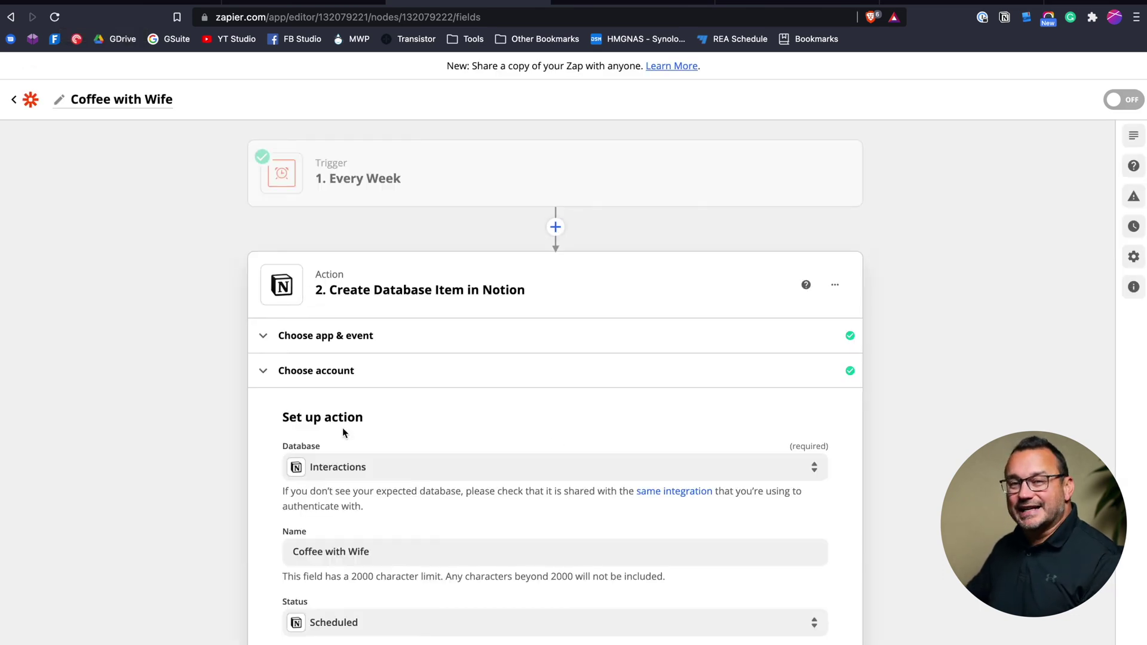
Set the database item's Type to Dining
scroll(391, 461, "down", 8)
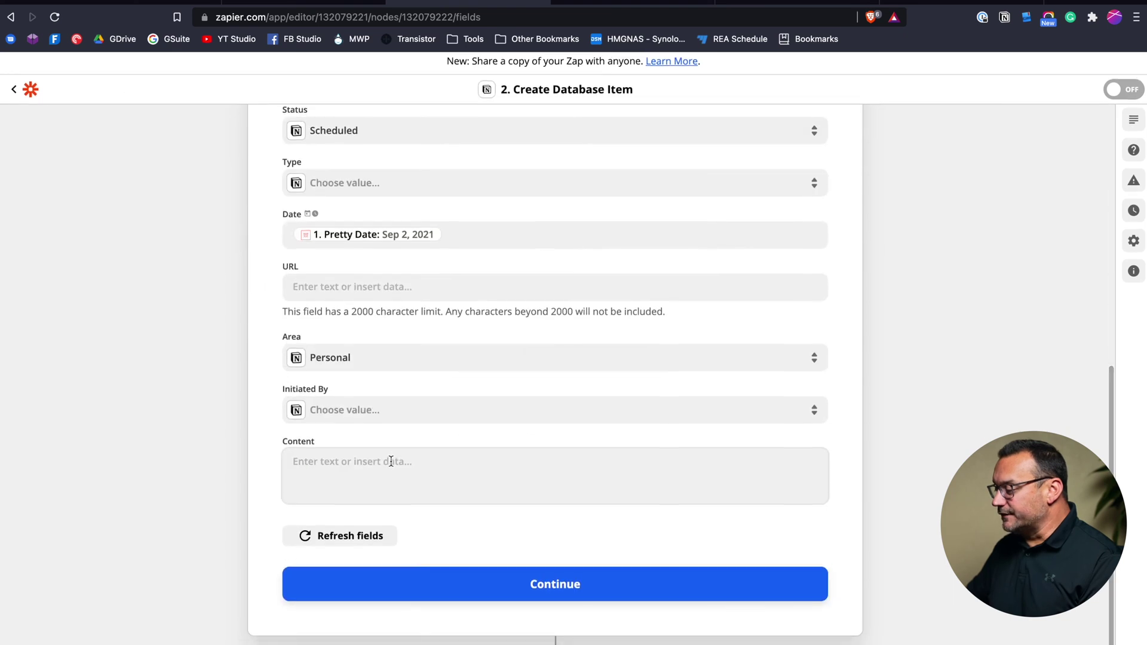
scroll(371, 364, "up", 3)
left_click(371, 346)
scroll(275, 423, "down", 2)
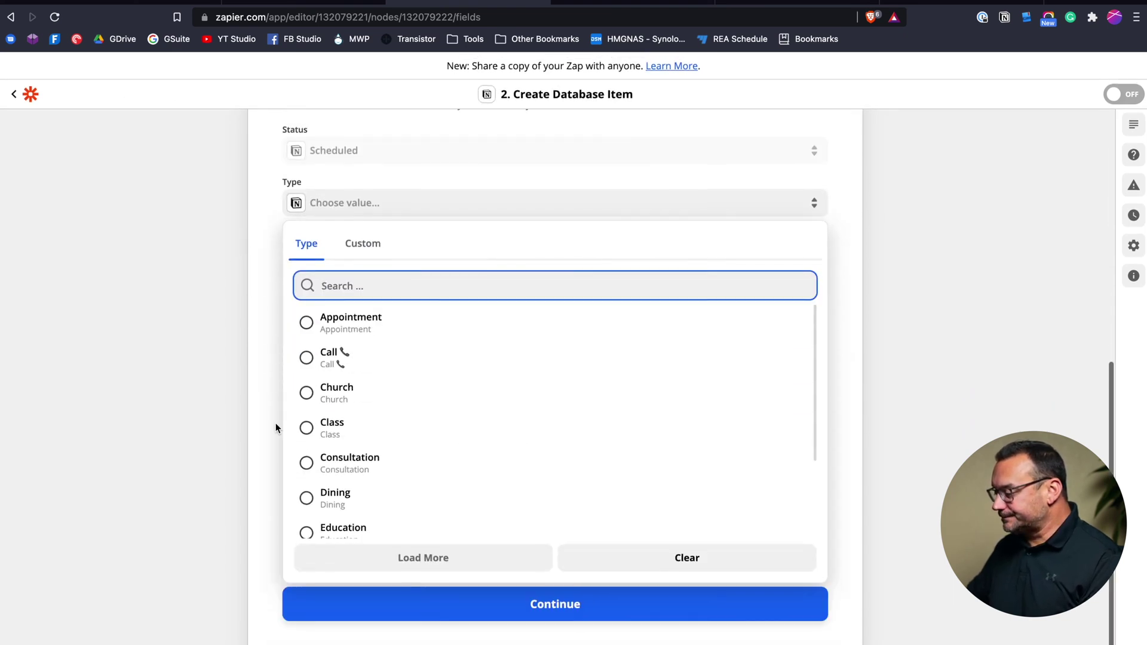
scroll(361, 435, "down", 4)
scroll(362, 437, "down", 3)
scroll(362, 436, "up", 4)
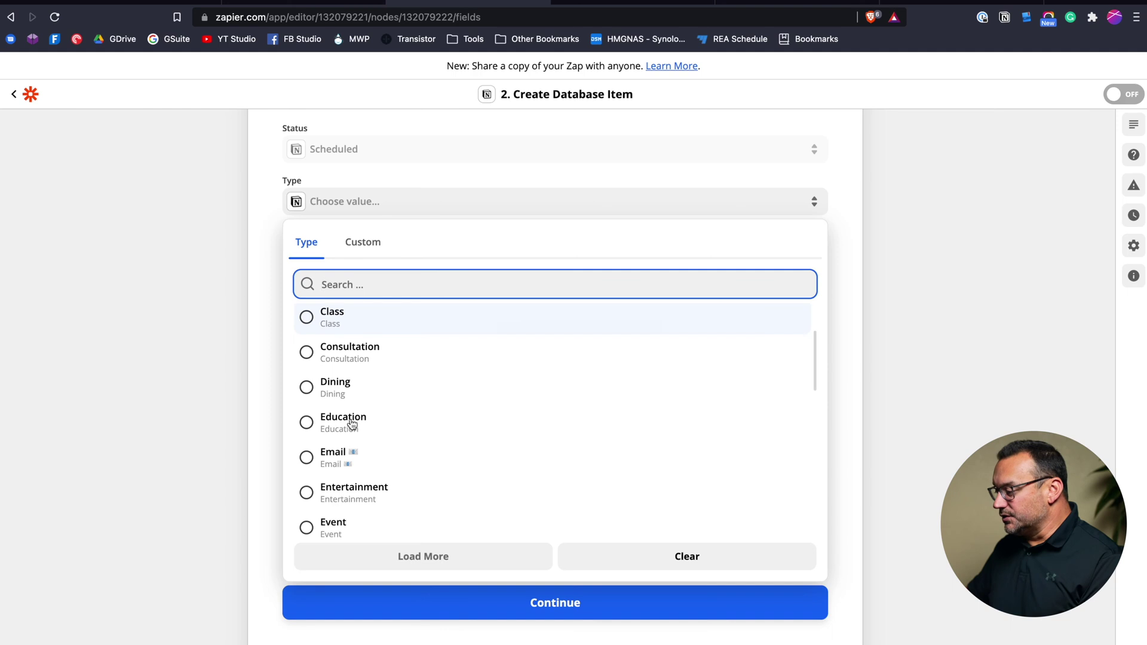
left_click(306, 388)
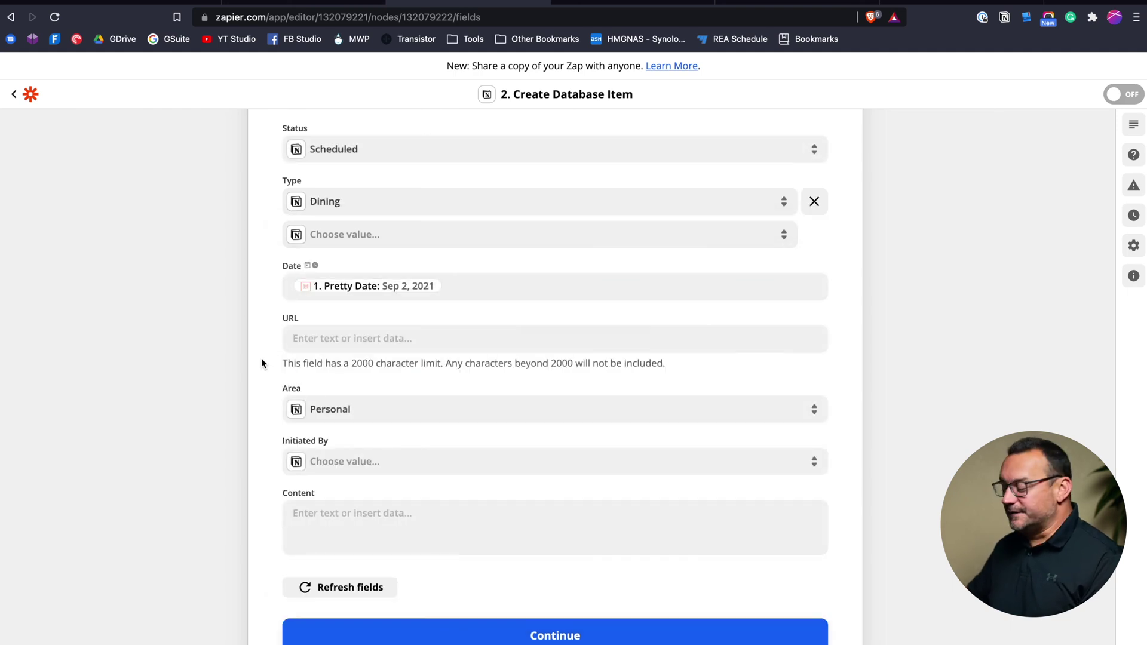
Finish the action setup and run the test that sends the database item to Notion
scroll(261, 359, "down", 2)
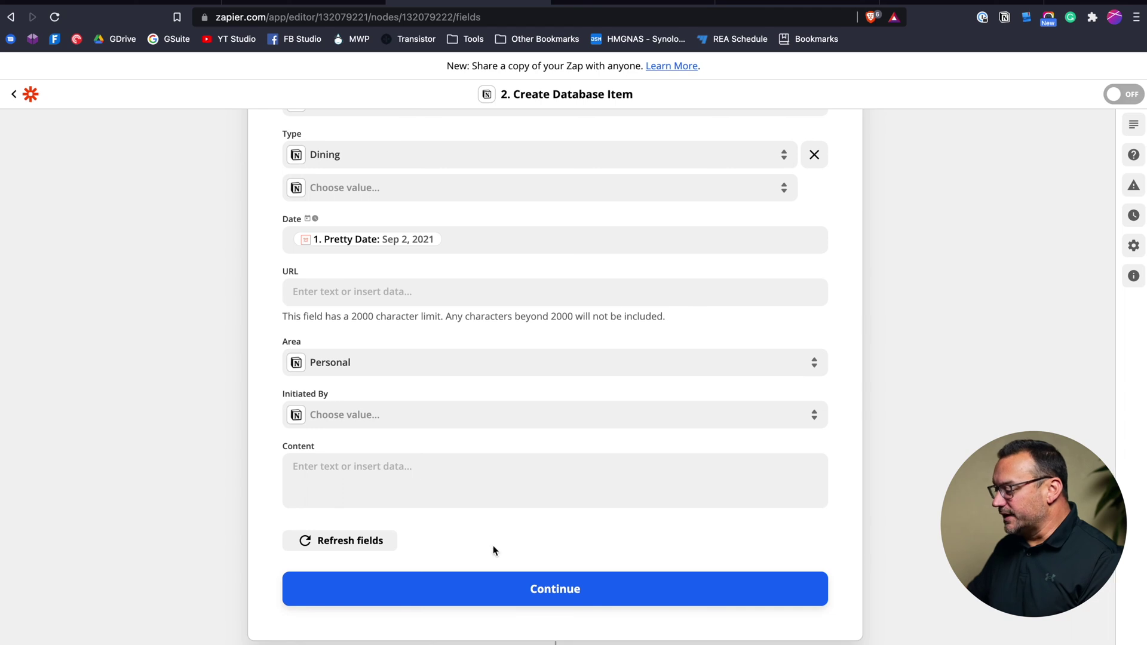
left_click(542, 596)
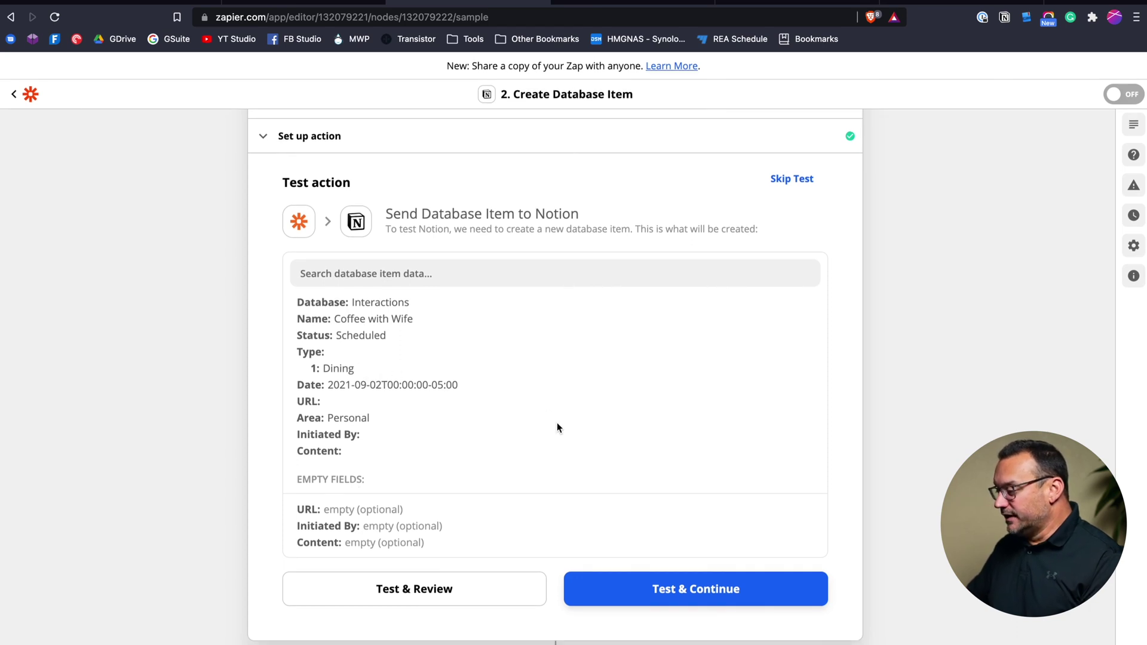
left_click(671, 593)
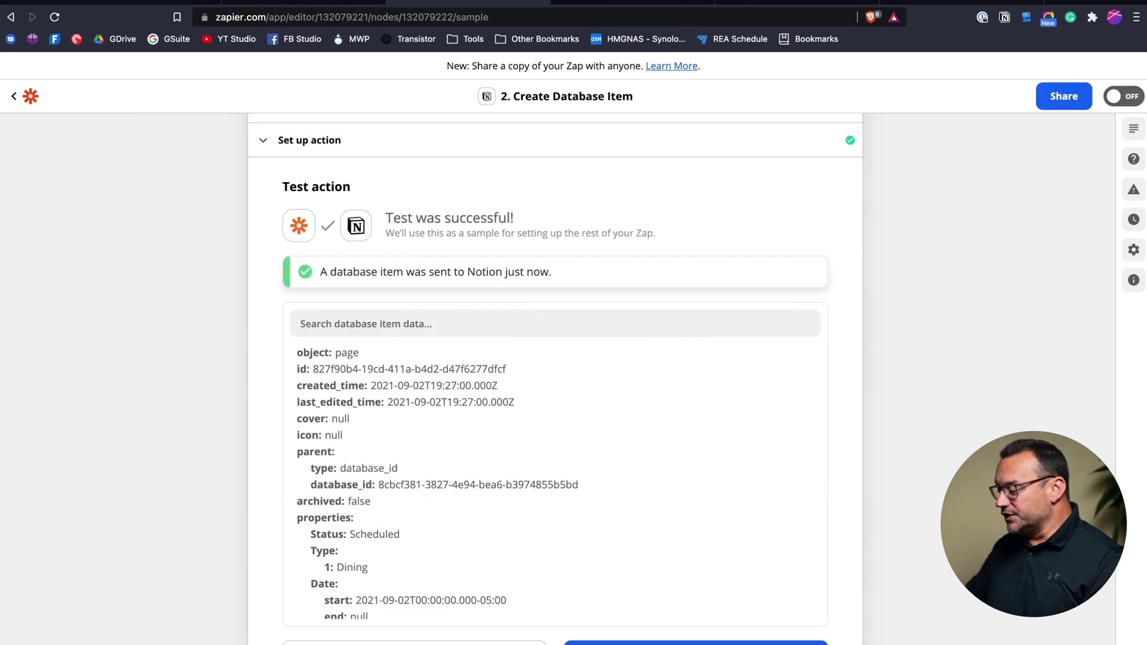
Switch to Notion, close the dinner event and examine the September 2021 Interactions calendar for the test item
left_click(524, 638)
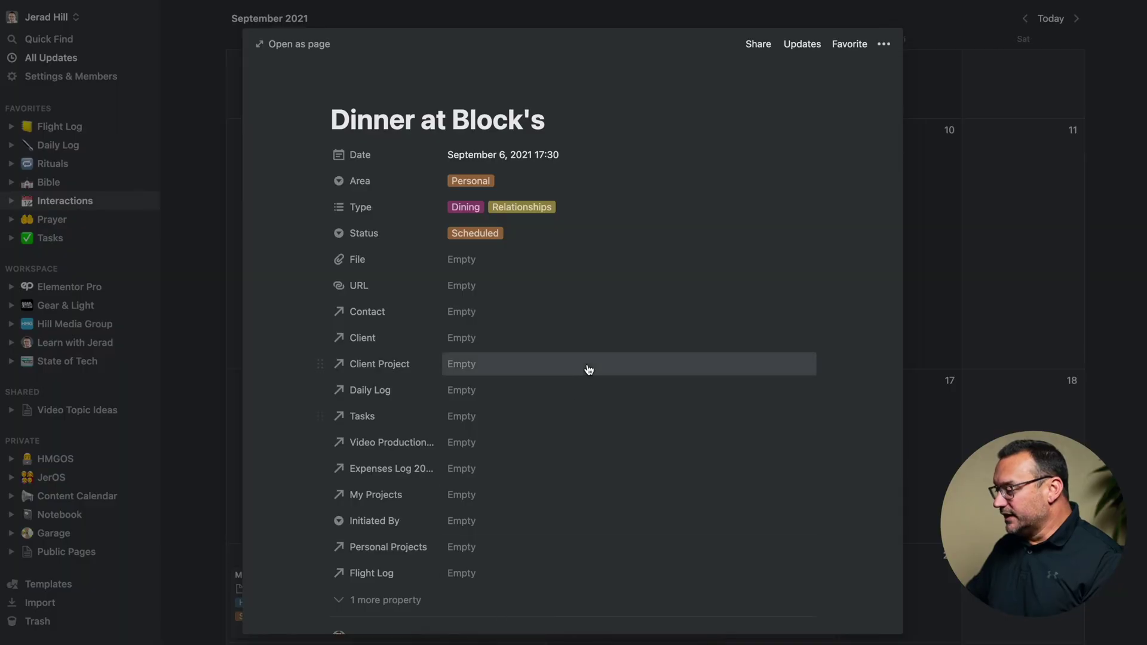
left_click(928, 281)
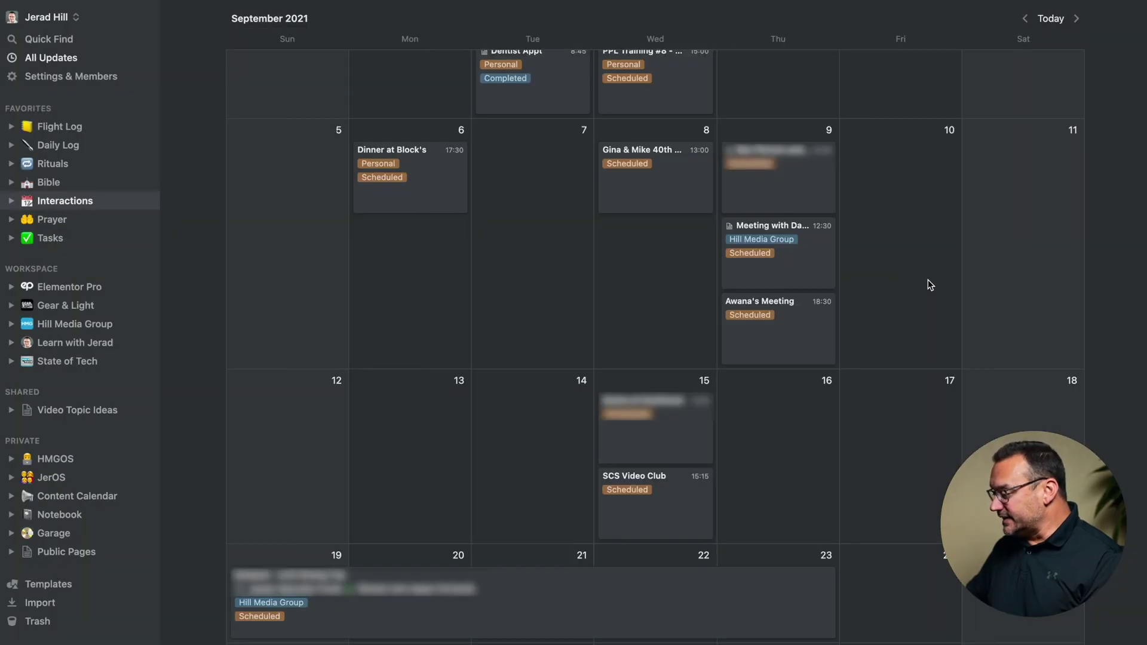
scroll(928, 280, "up", 3)
scroll(928, 279, "down", 1)
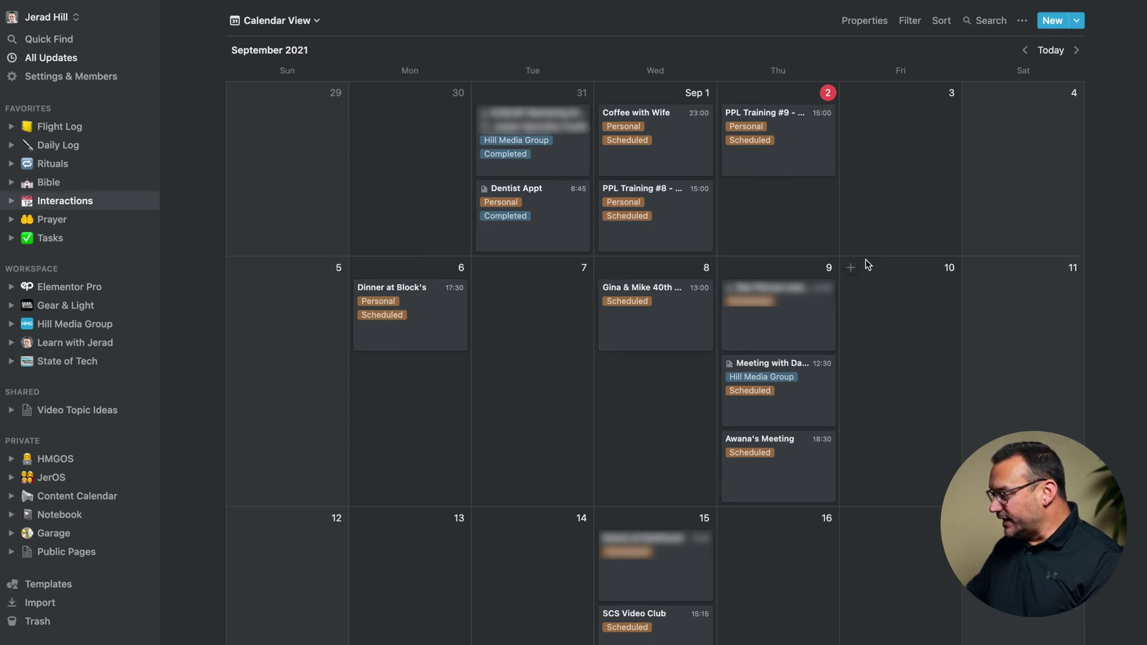
scroll(864, 261, "up", 1)
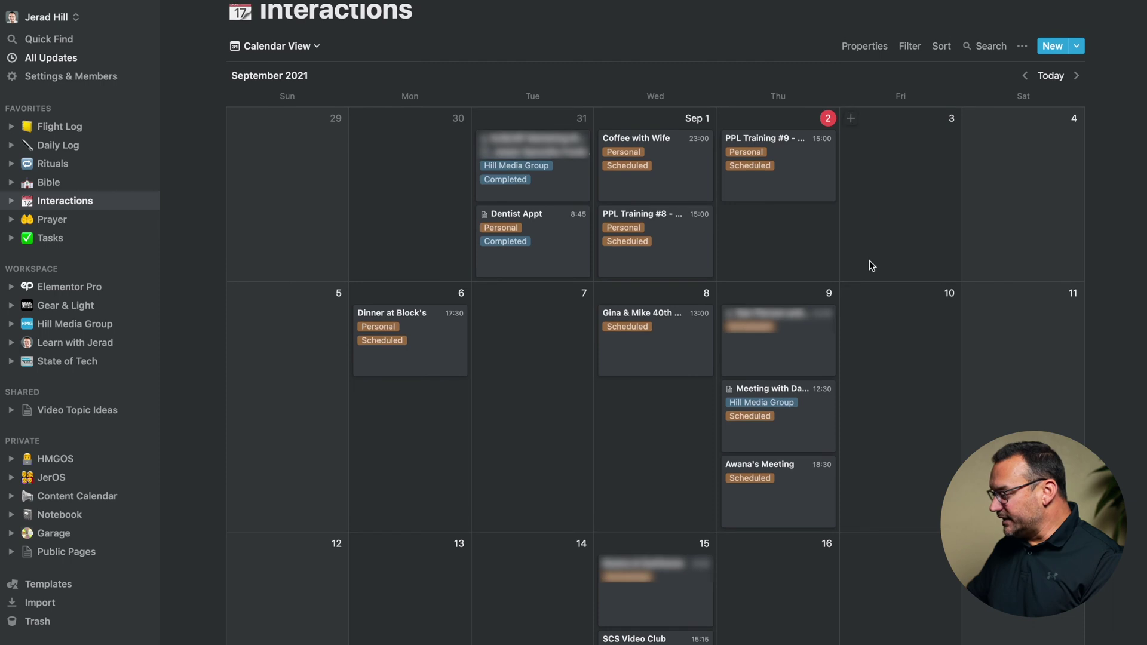
scroll(862, 378, "down", 3)
scroll(861, 378, "down", 2)
scroll(862, 377, "down", 2)
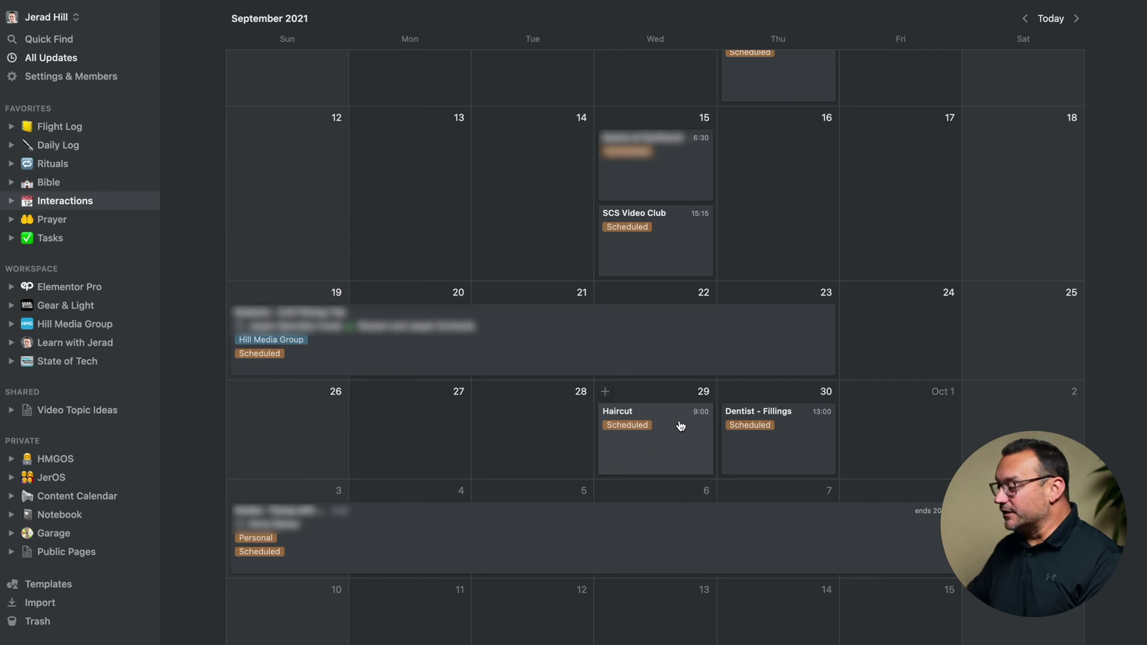
scroll(917, 347, "up", 7)
scroll(651, 128, "down", 1)
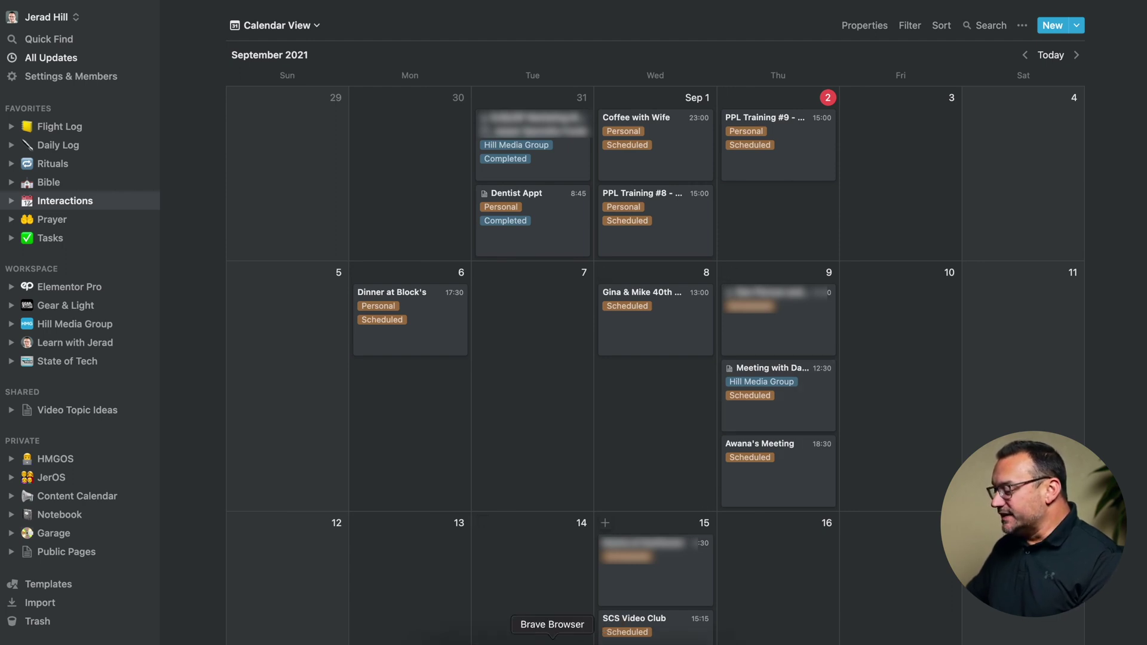
Return to Zapier in the browser and examine the properties in the action's test result
left_click(552, 638)
scroll(569, 454, "down", 3)
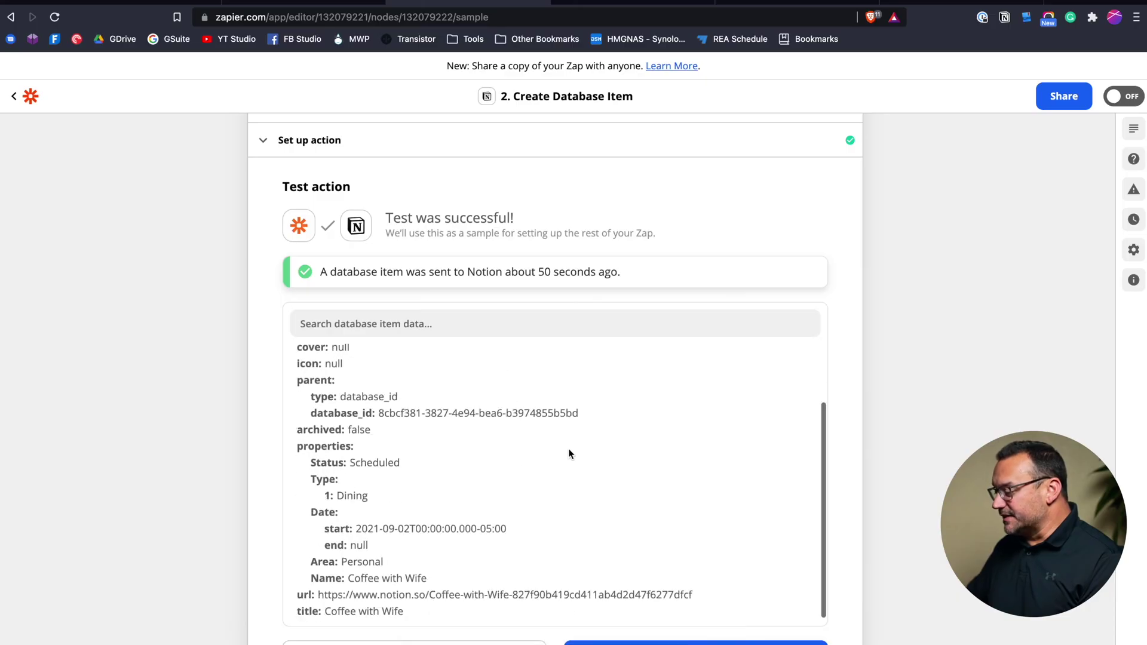
scroll(501, 408, "up", 2)
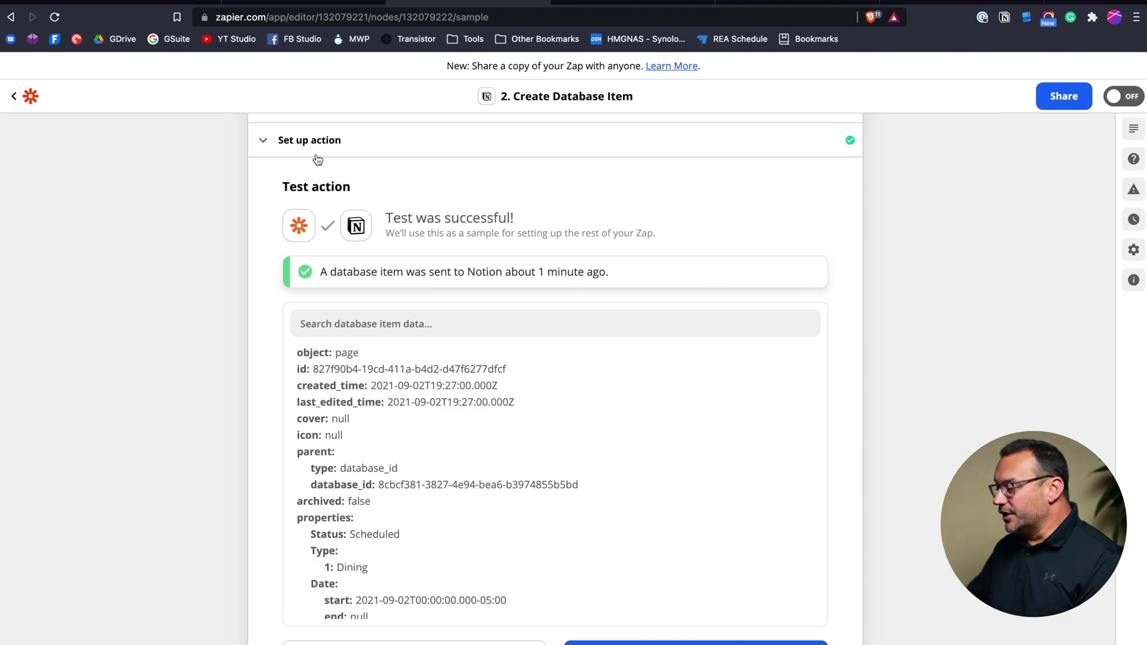
Open the Every Week trigger's test data and examine its date and time values
scroll(315, 159, "up", 5)
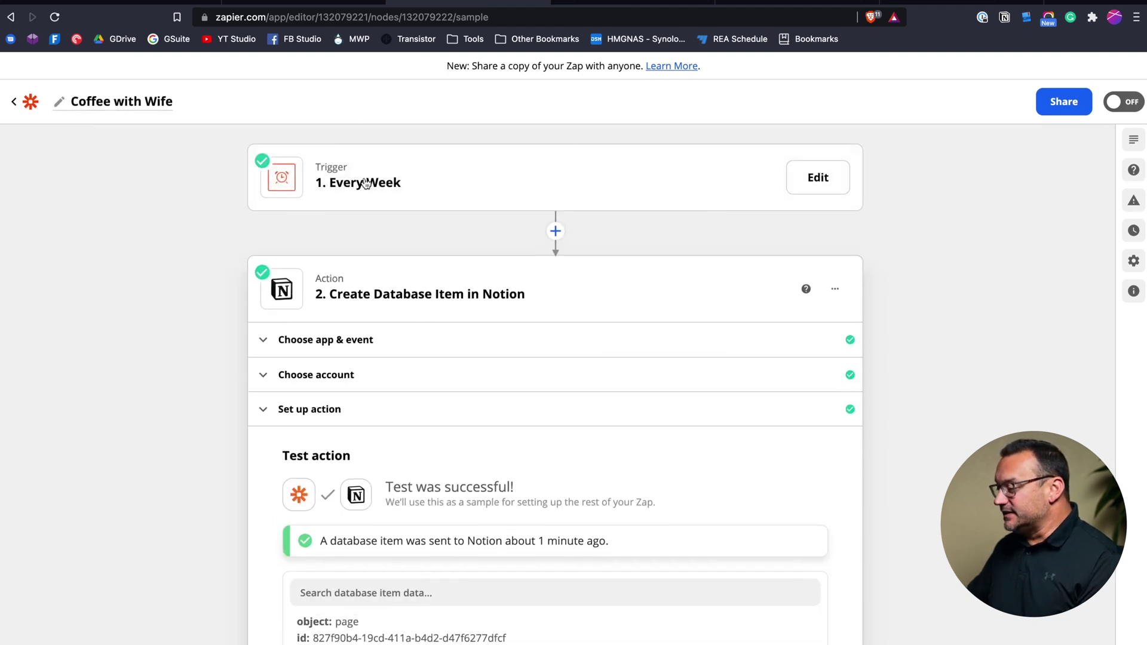
left_click(365, 182)
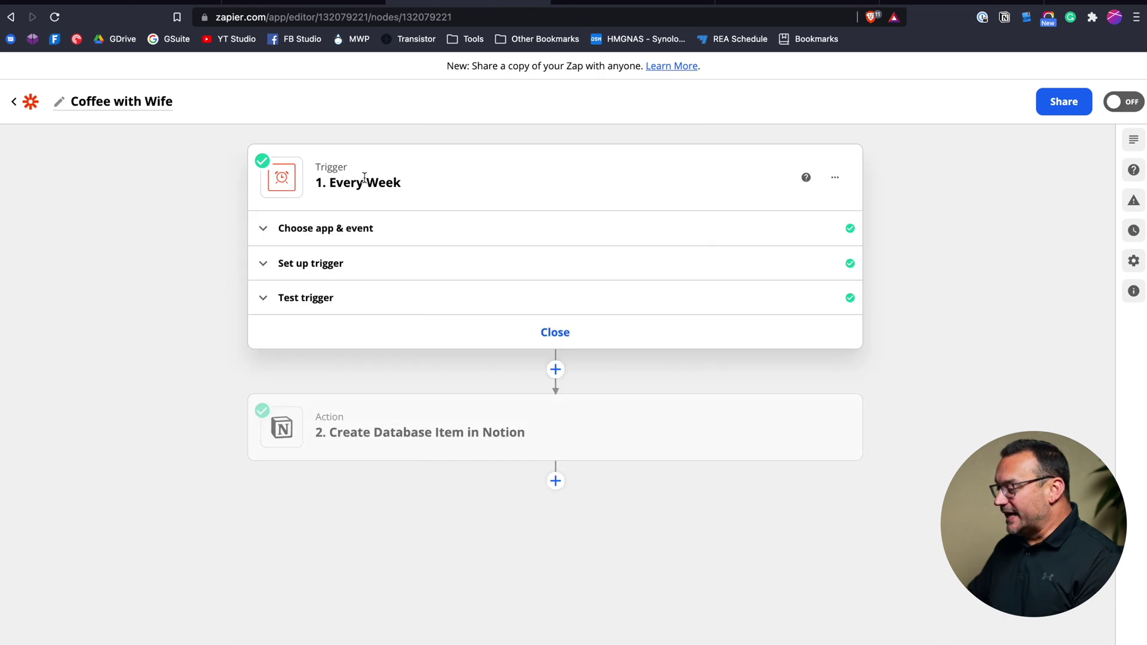
left_click(313, 297)
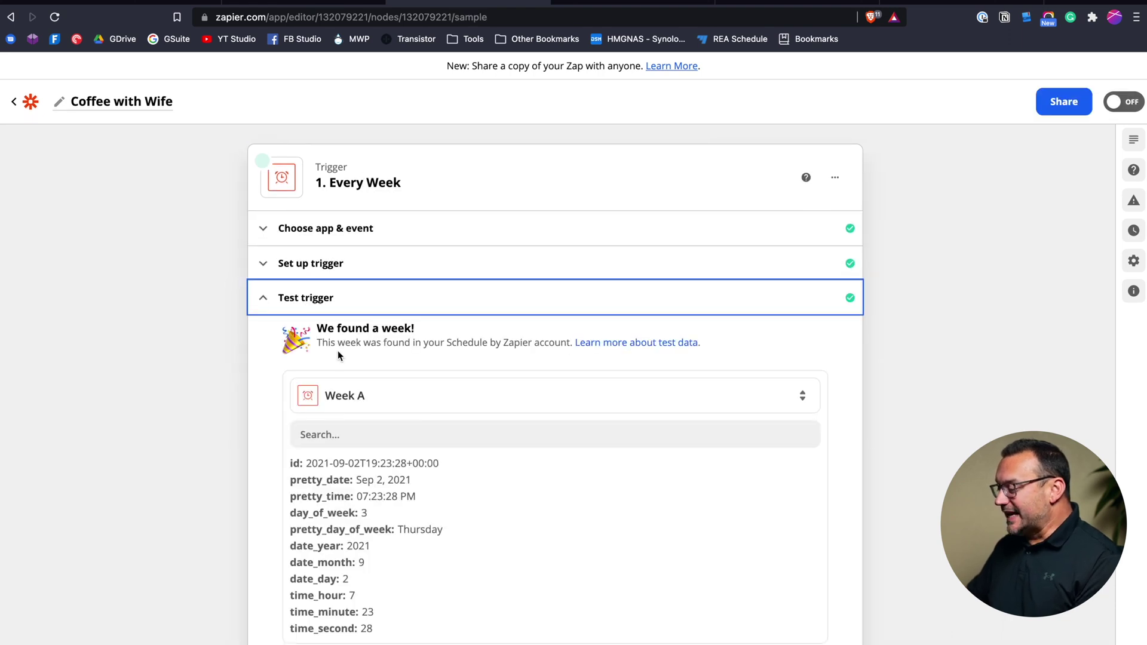
scroll(338, 351, "down", 2)
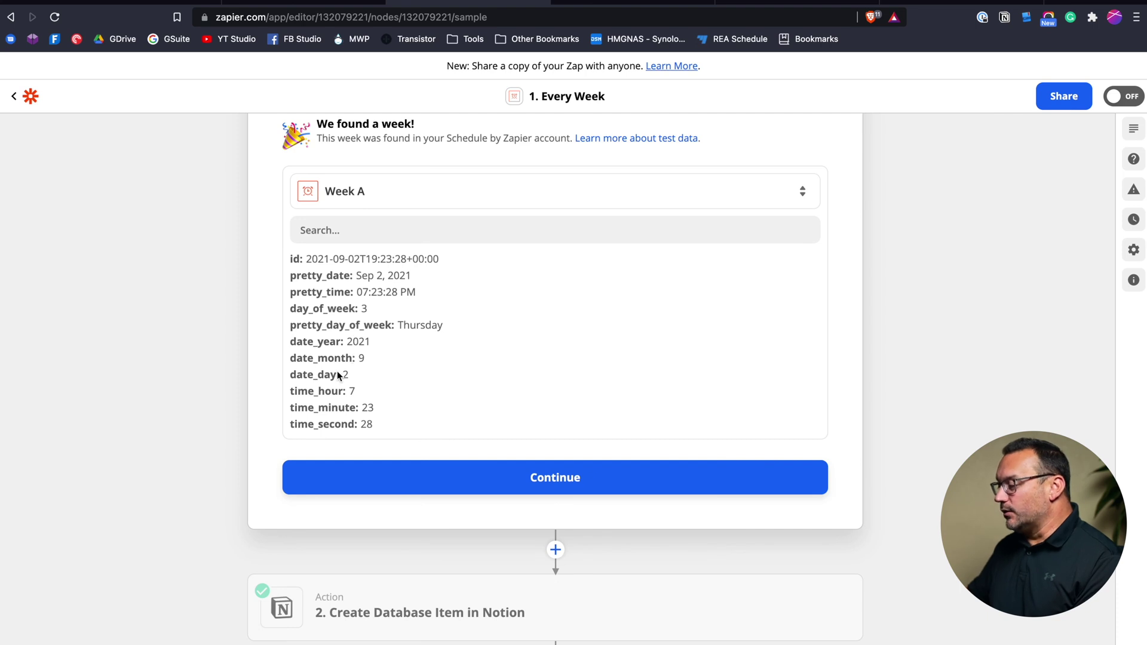
scroll(337, 372, "up", 2)
scroll(337, 375, "up", 1)
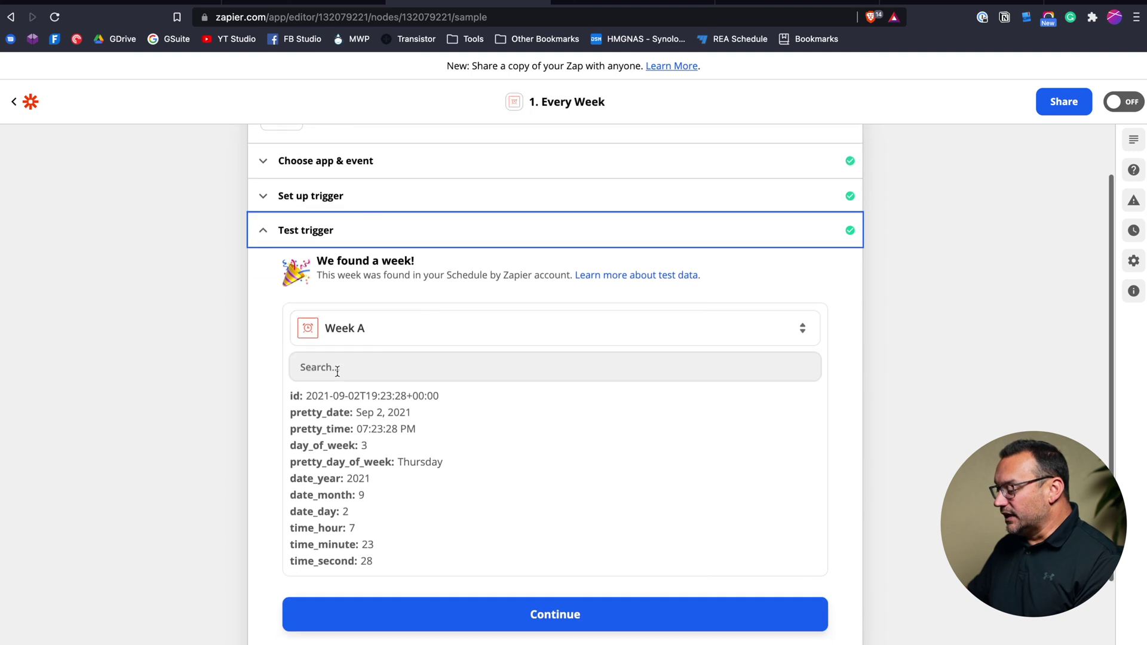
scroll(338, 371, "down", 1)
scroll(338, 374, "up", 2)
scroll(338, 377, "up", 1)
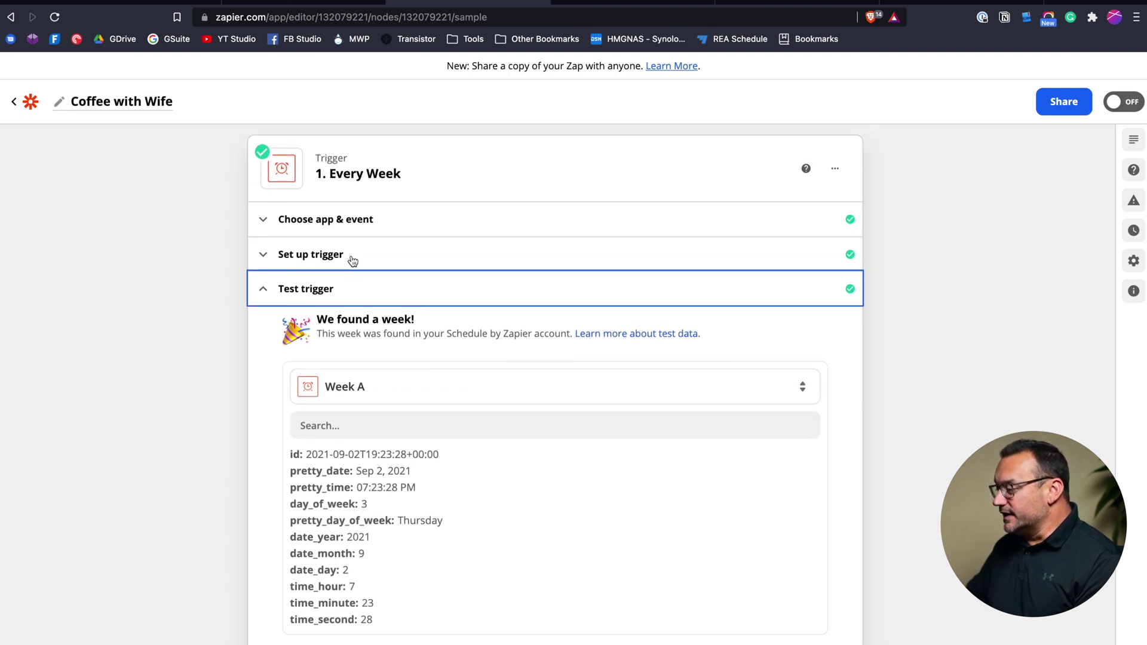
Switch to Notion and compare the Interactions calendar's September entries with the trigger's date
mouse_move(523, 644)
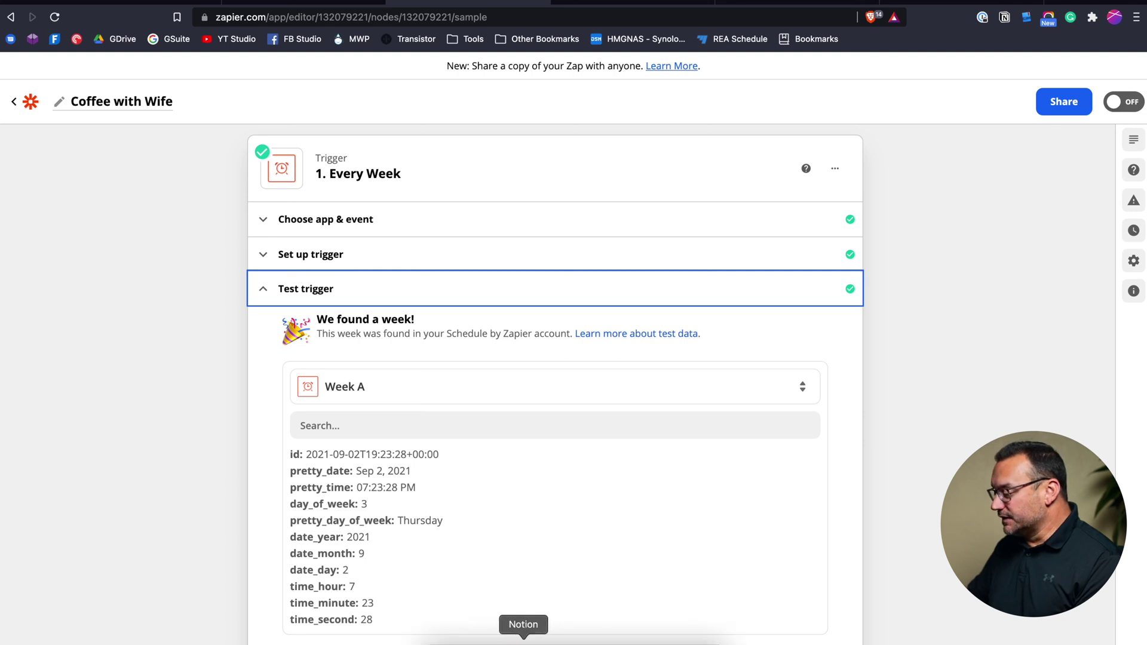
left_click(524, 642)
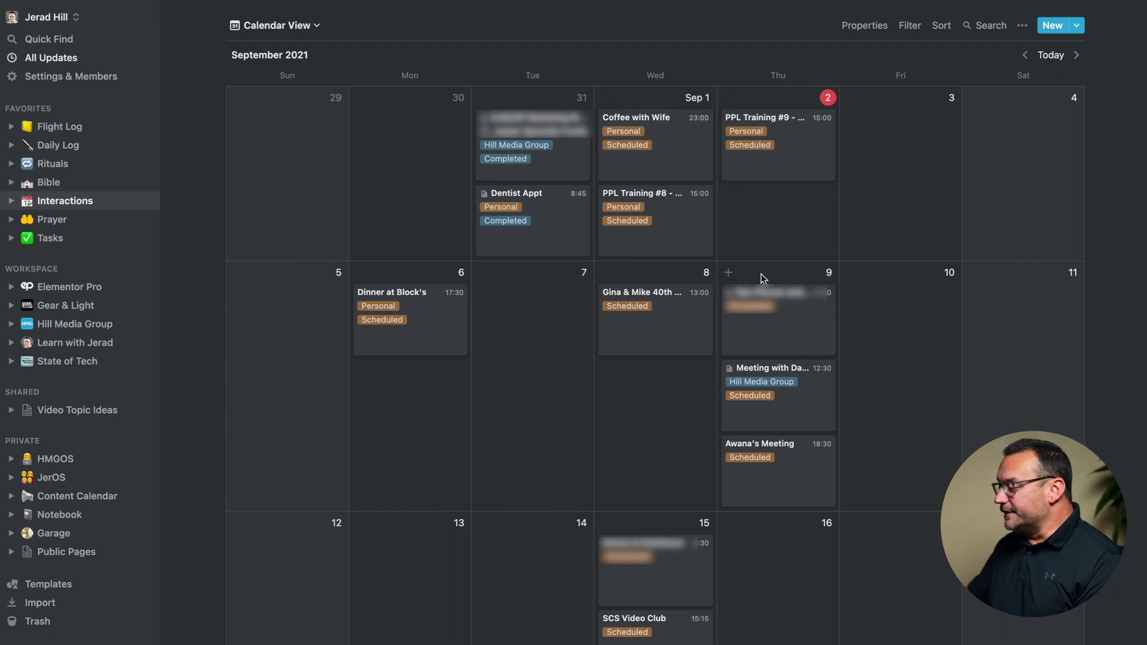
scroll(787, 235, "down", 3)
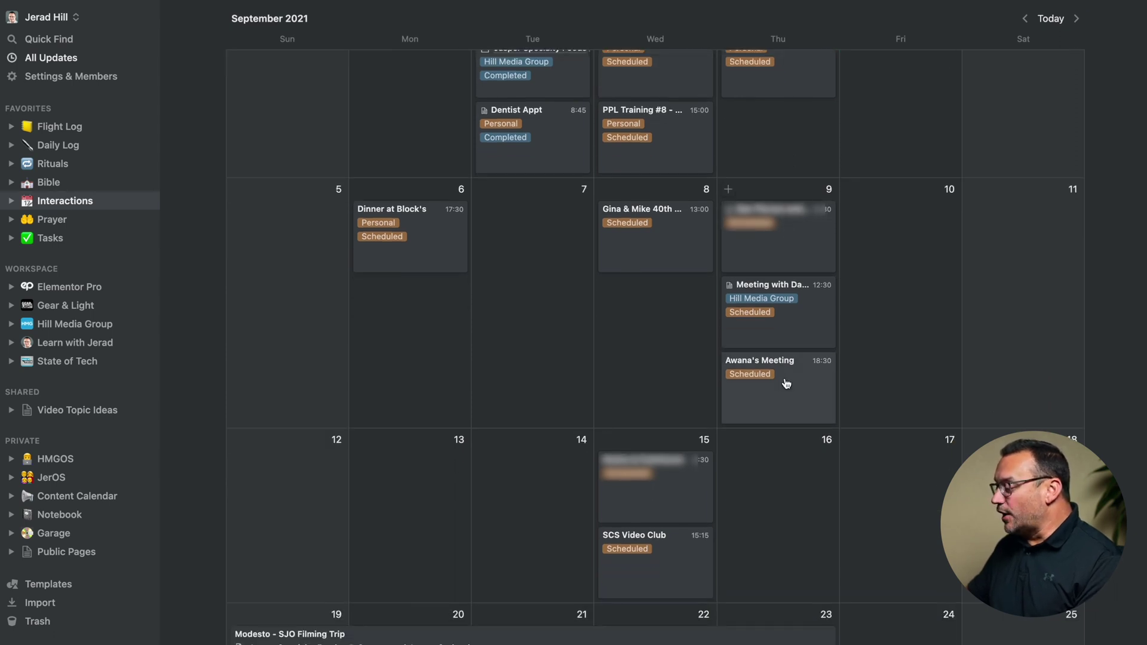